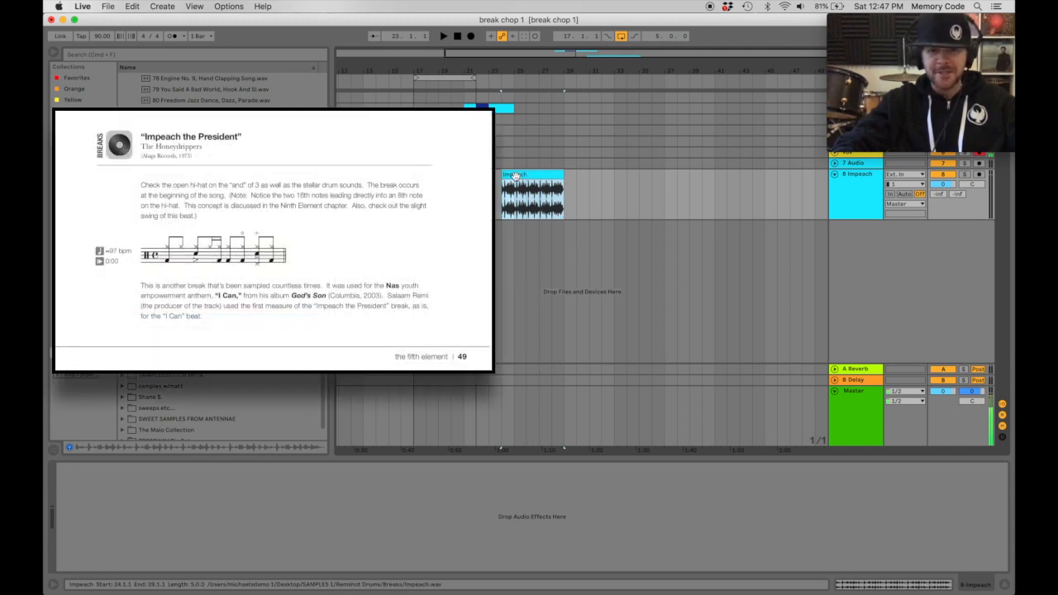
Listen to the Impeach break and turn on warping for its clip
key(space)
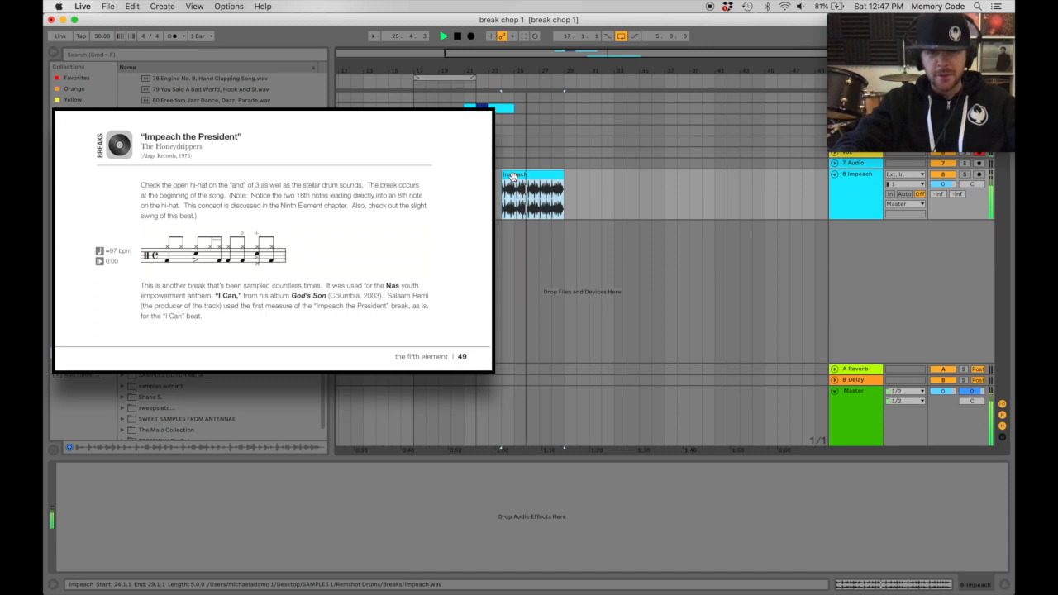
key(space)
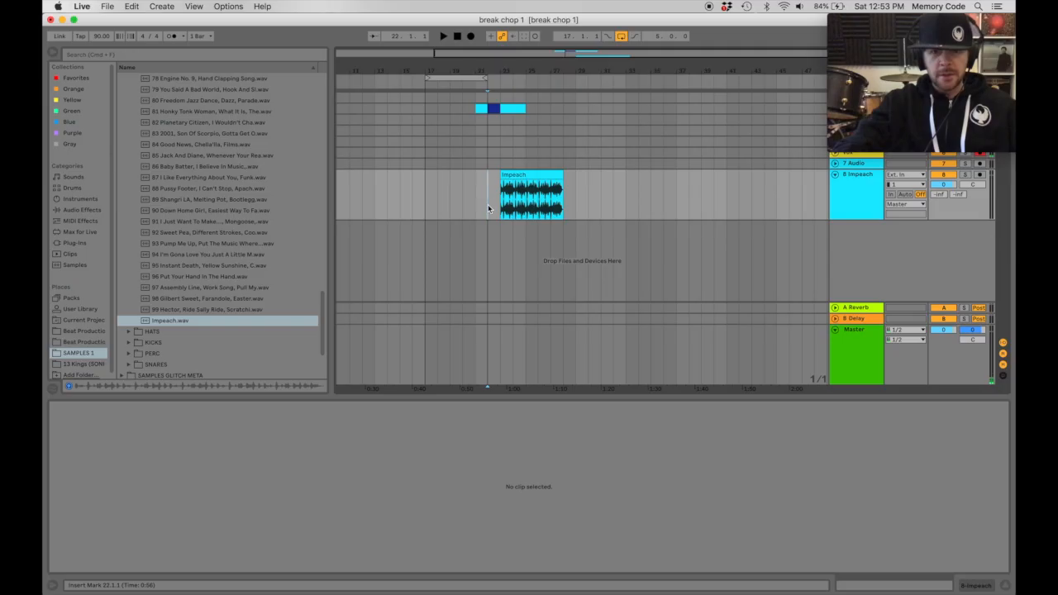
click(518, 176)
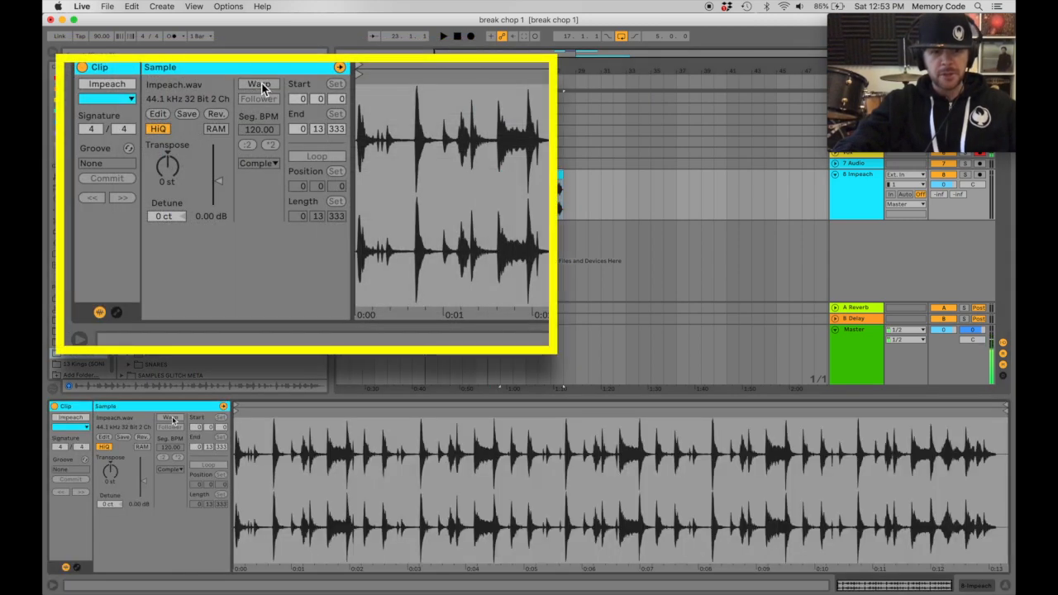
click(170, 418)
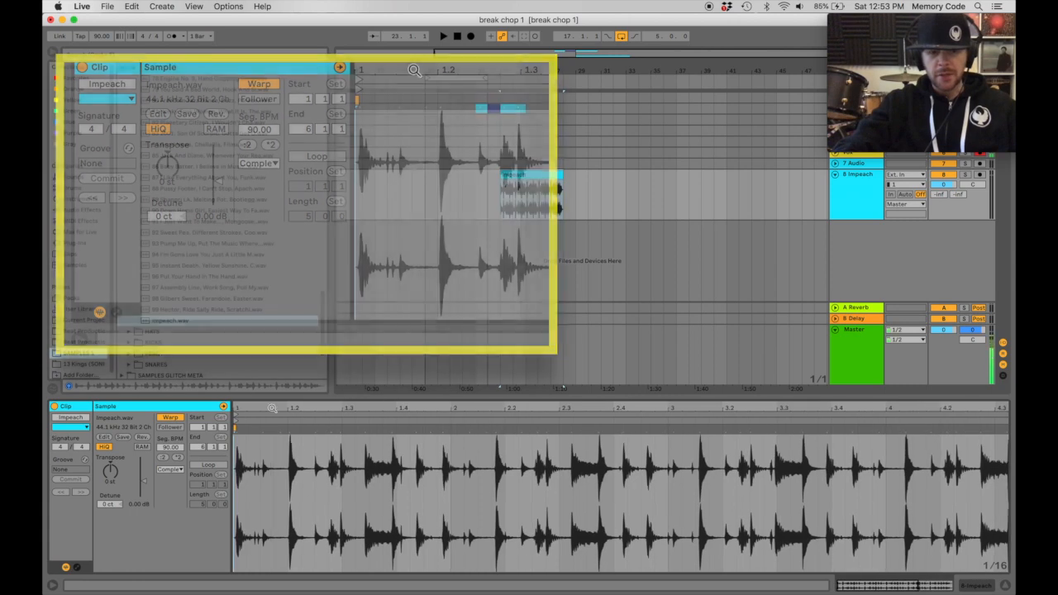
Audition the break's waveform starting from beats 1.2, 1.2.3 and 1.3.3
drag(277, 406, 338, 436)
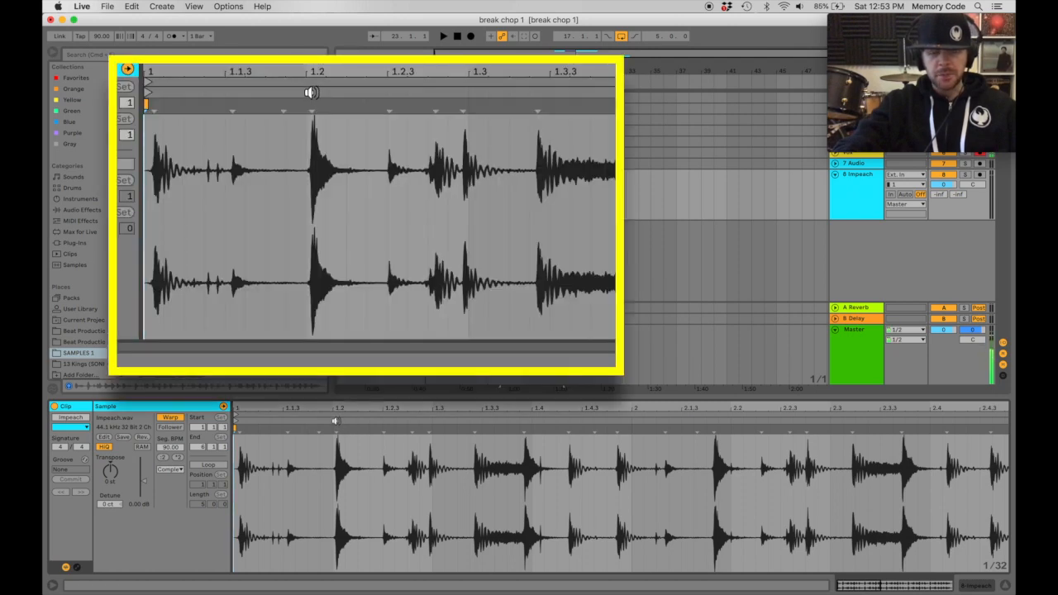
click(311, 91)
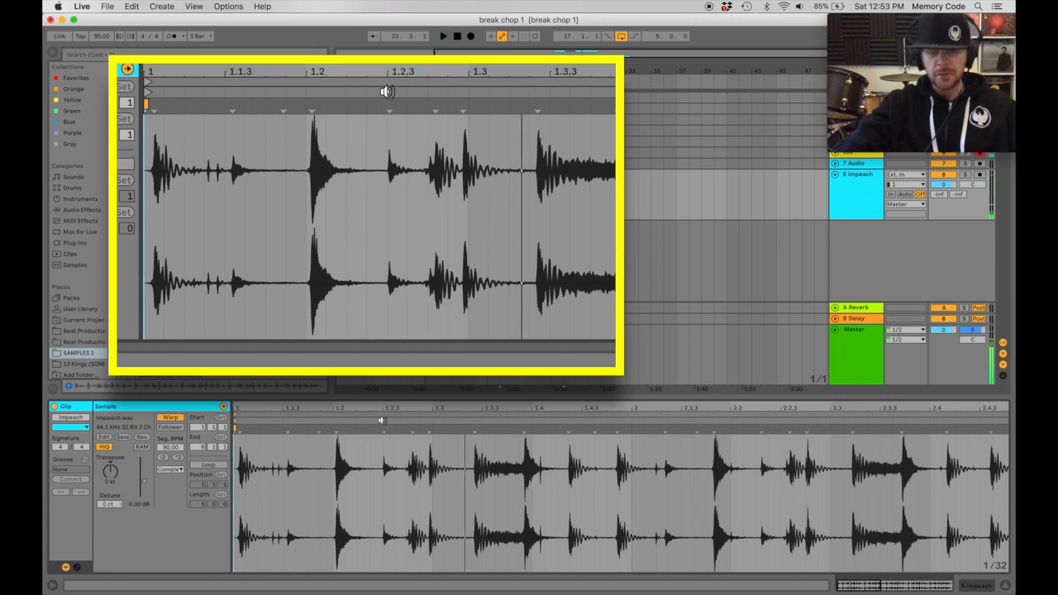
click(381, 421)
key(space)
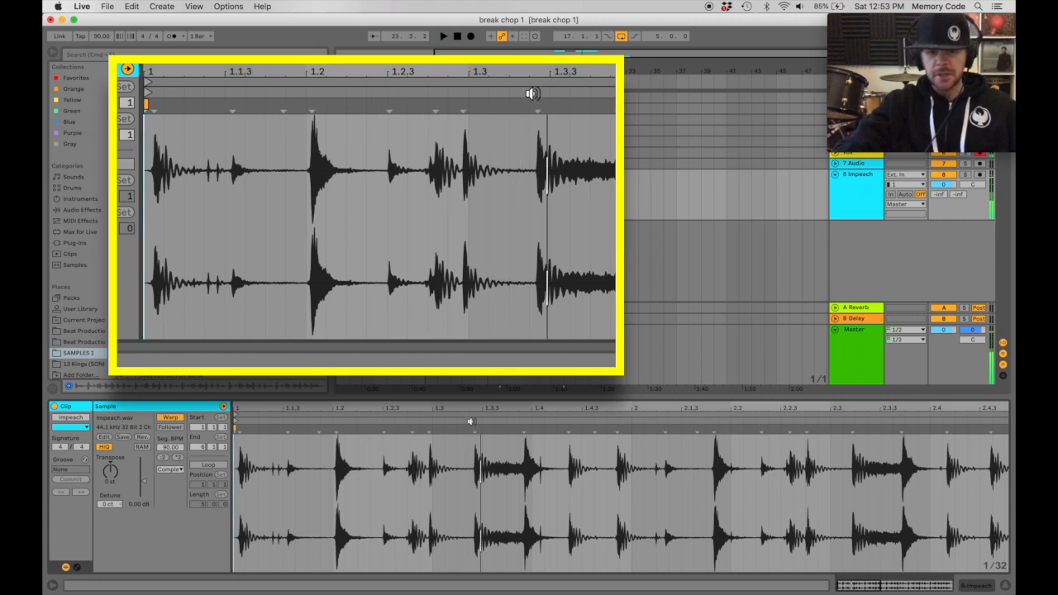
click(470, 420)
key(space)
Place a warp marker on the first kick at 1.1.1 and remove the earlier marker at the sample's start
drag(258, 410, 293, 443)
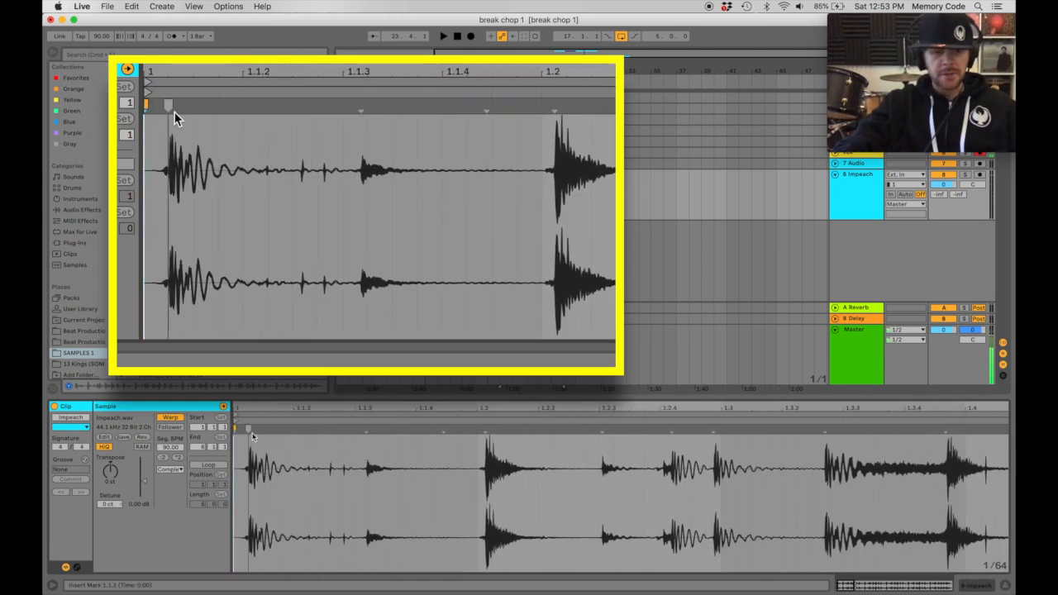
key(space)
key(space)
mouse_move(247, 430)
double_click(248, 428)
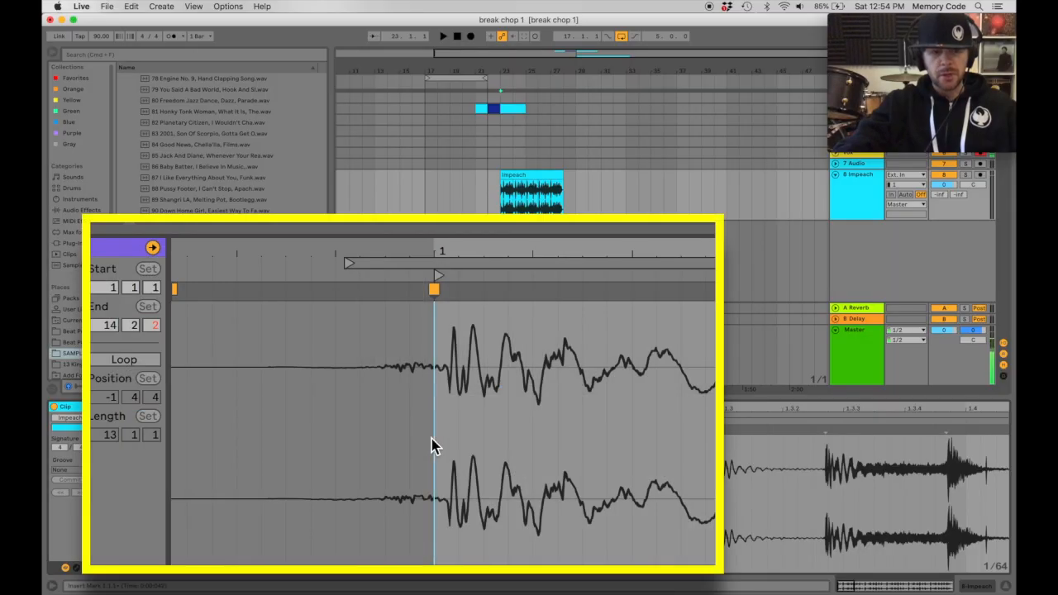
key(plus)
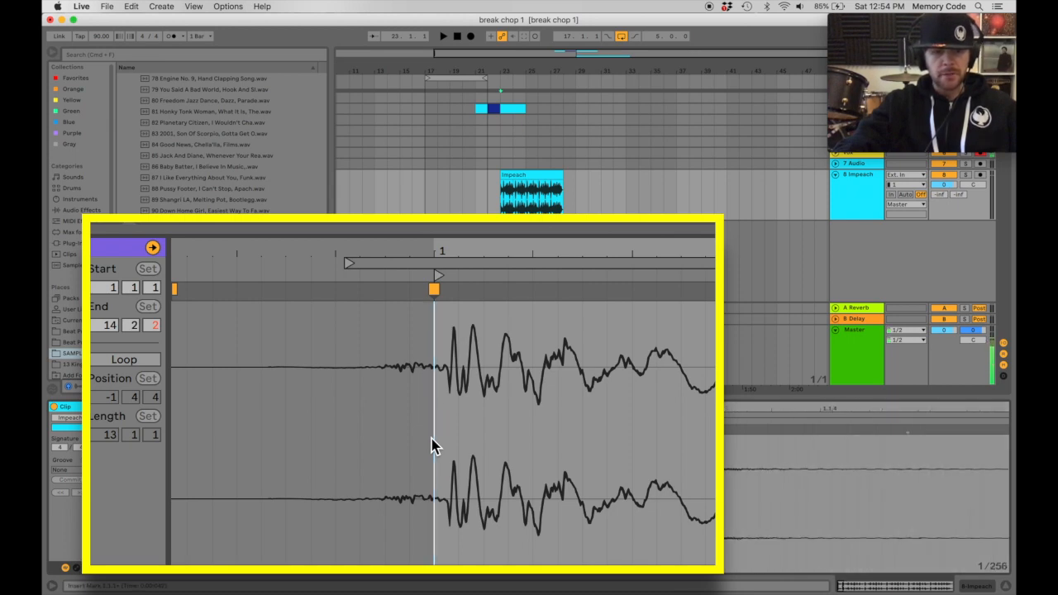
click(173, 291)
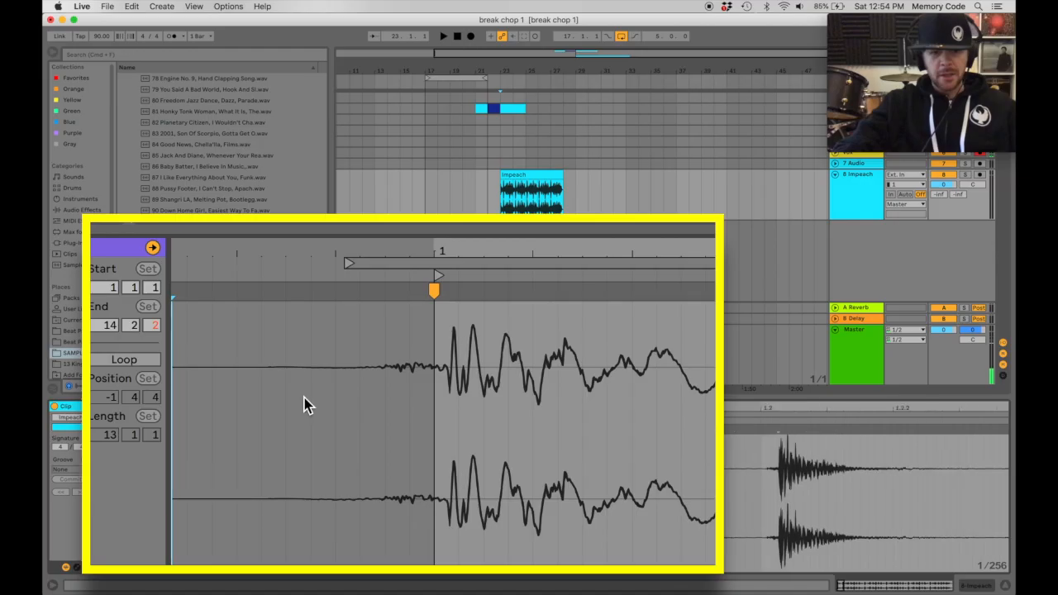
scroll(304, 398, down, 5)
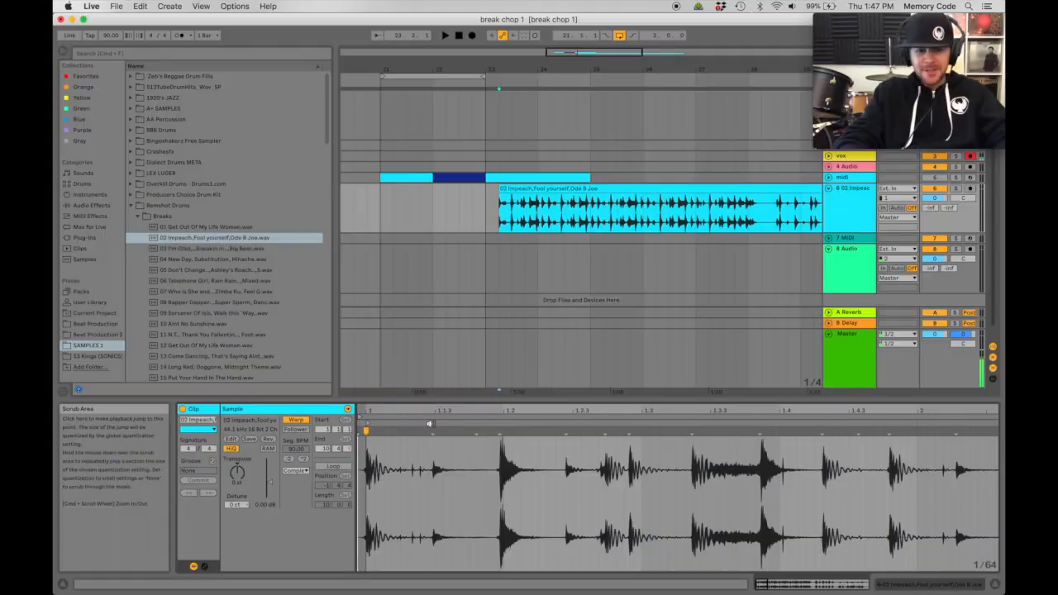
Add warp markers on the next six hits of the break, from the first hi-hat to the open hat near 1.3.3
double_click(431, 430)
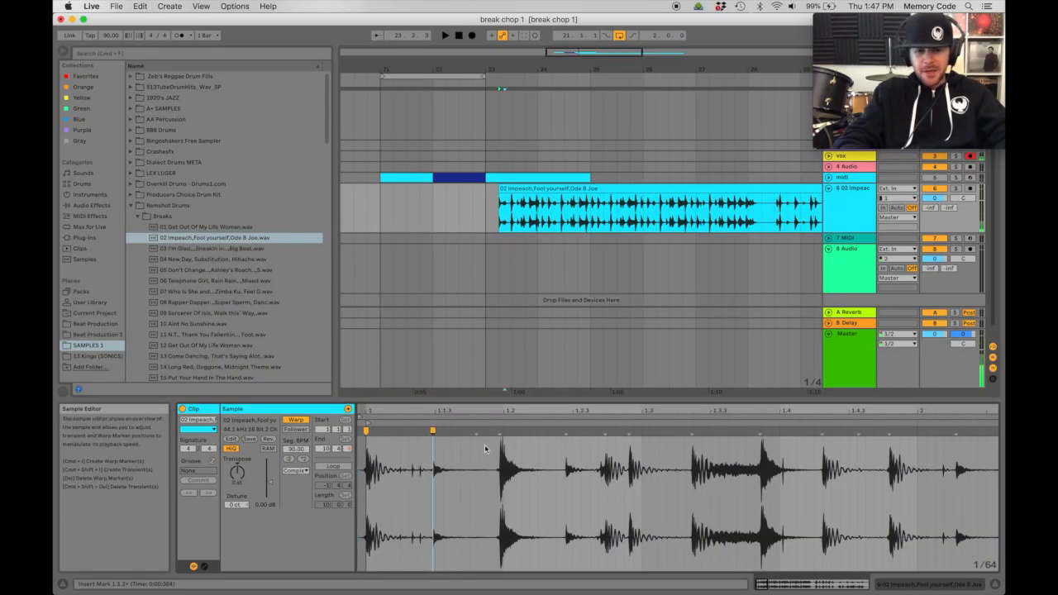
double_click(501, 431)
click(564, 421)
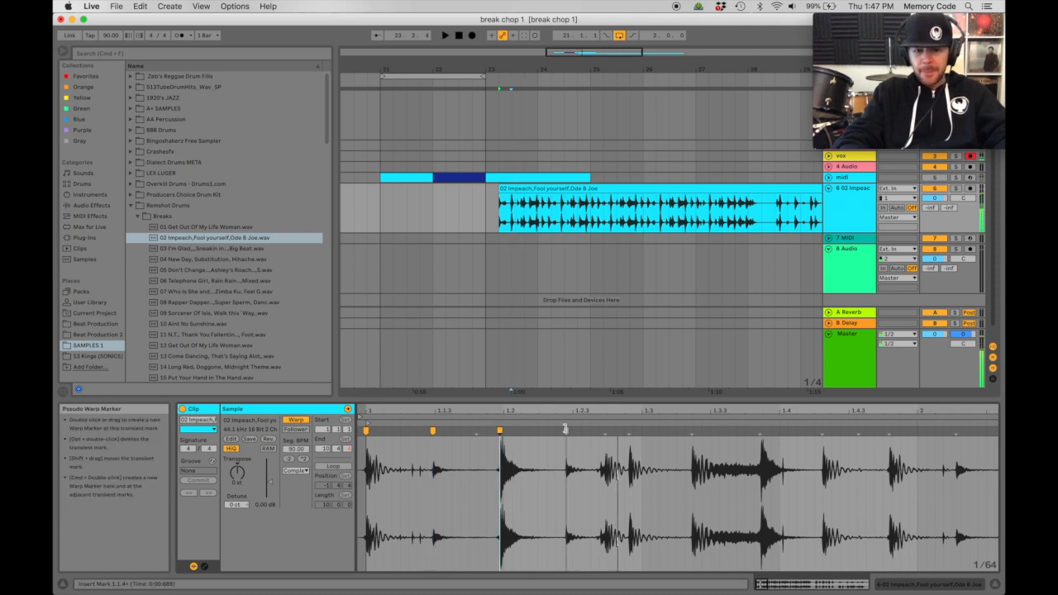
double_click(566, 430)
double_click(605, 431)
double_click(629, 431)
click(688, 423)
double_click(692, 431)
Add a warp marker on the snare hit in the second bar, just before beat 2.4
mouse_move(754, 410)
mouse_down()
mouse_move(615, 408)
mouse_move(625, 387)
mouse_move(596, 358)
mouse_up()
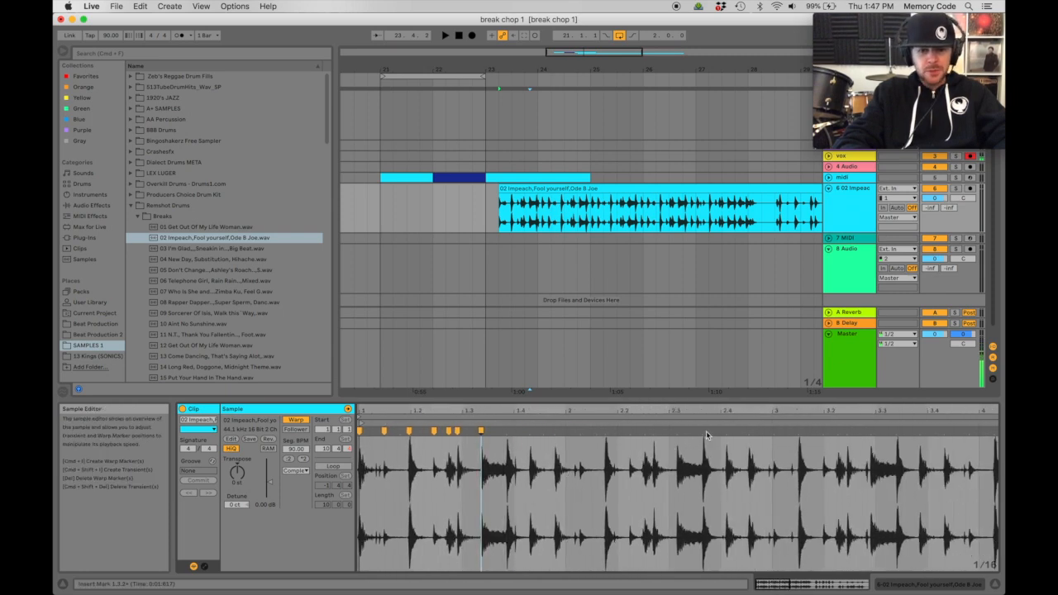
drag(667, 411, 667, 432)
drag(768, 432, 786, 414)
click(784, 430)
double_click(782, 431)
drag(436, 411, 362, 420)
drag(519, 420, 482, 410)
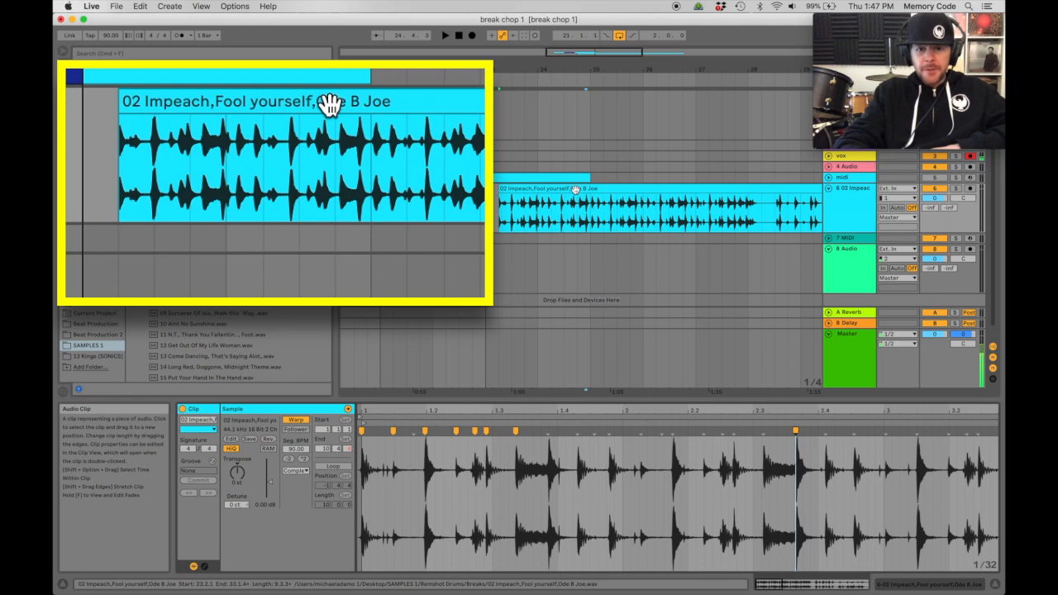
Slice the clip to a new MIDI track per warp marker, using the Memory Code (drum chops) preset with preserve warped timing off
right_click(575, 190)
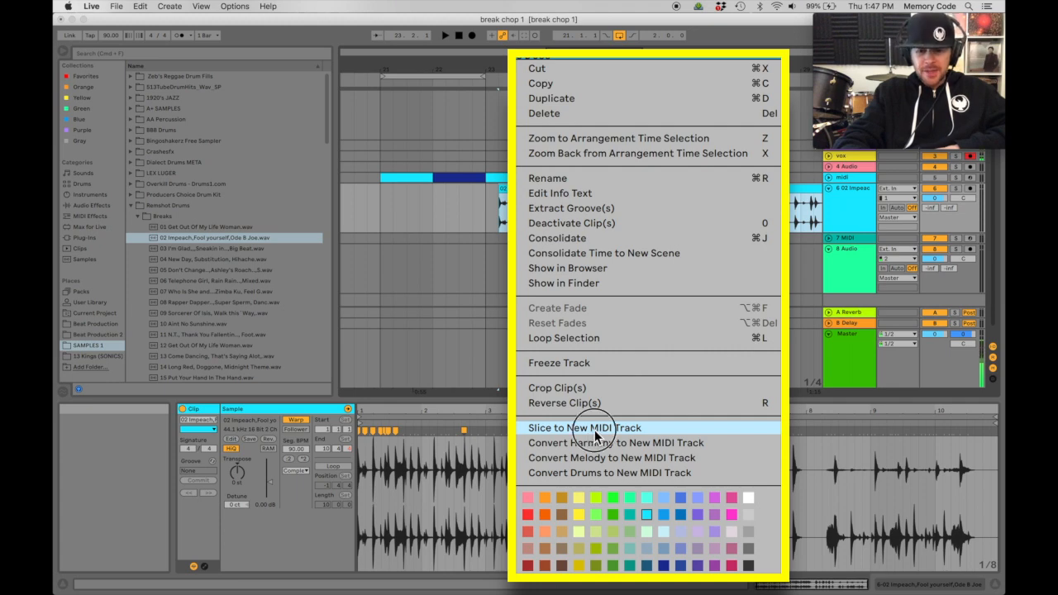
click(594, 429)
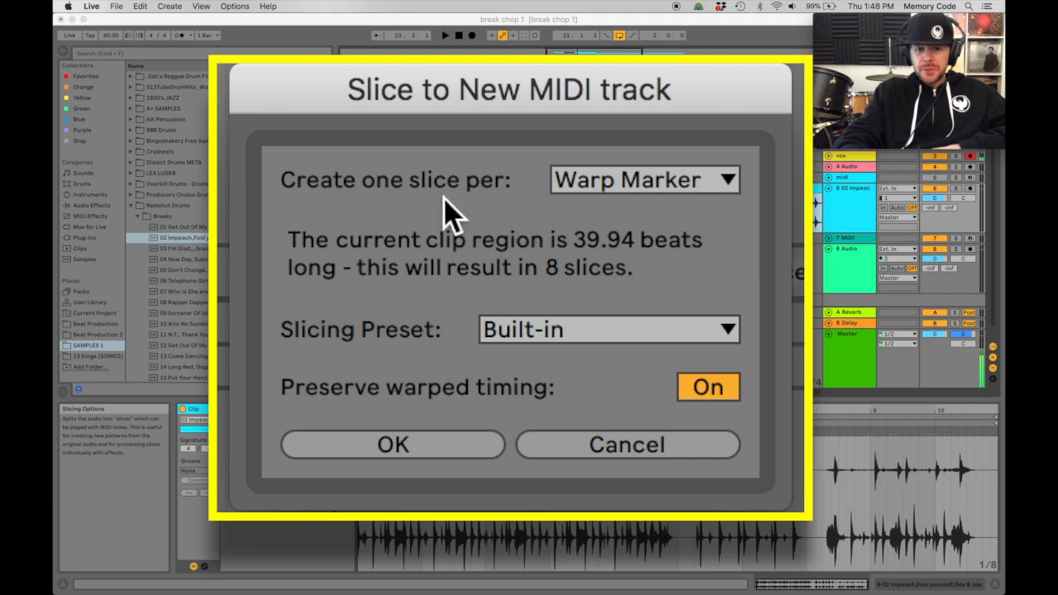
click(709, 184)
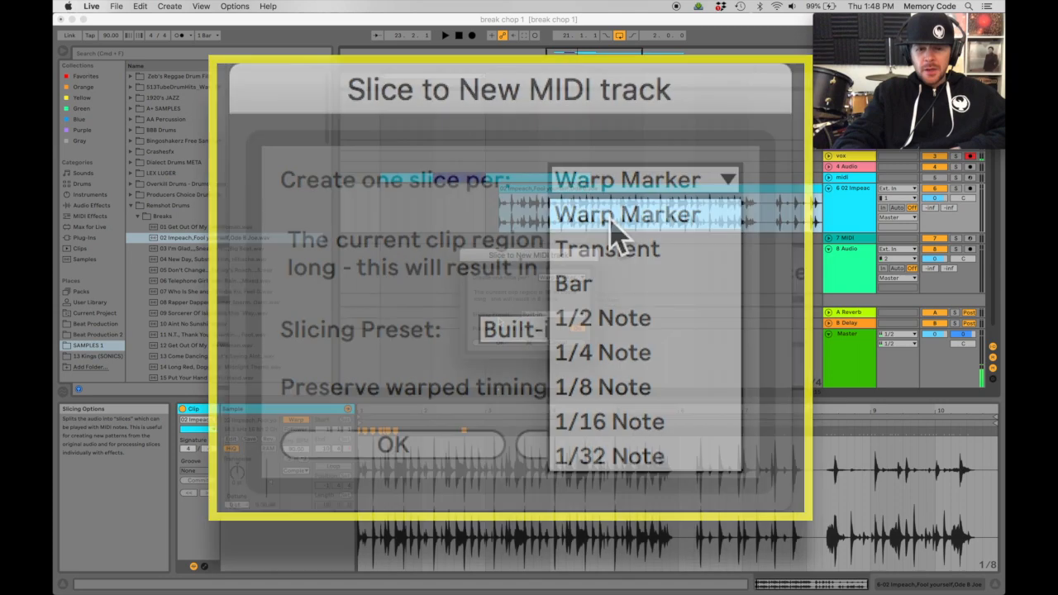
click(616, 220)
click(579, 317)
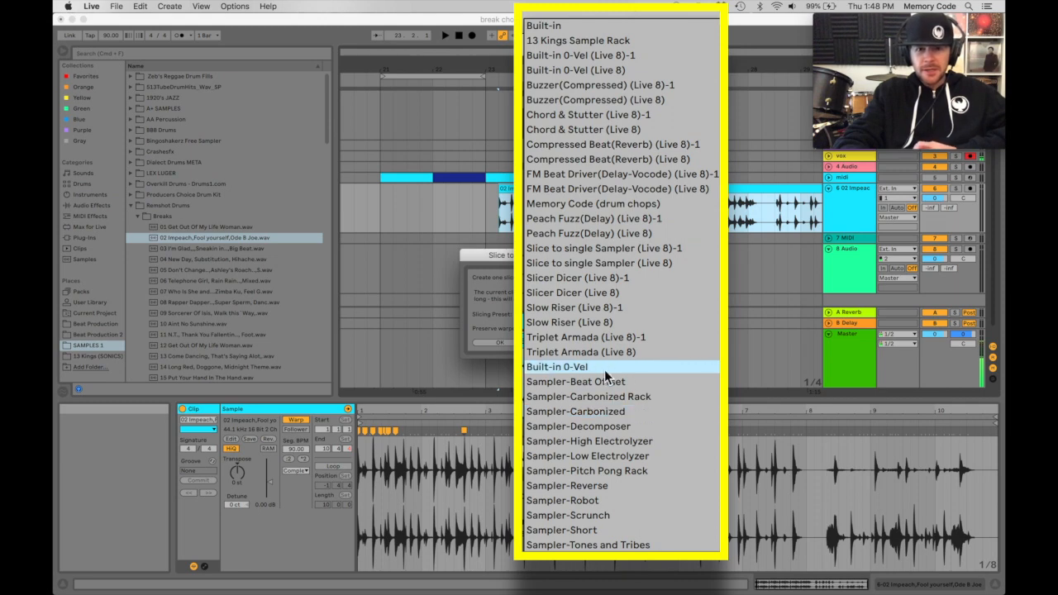
click(575, 210)
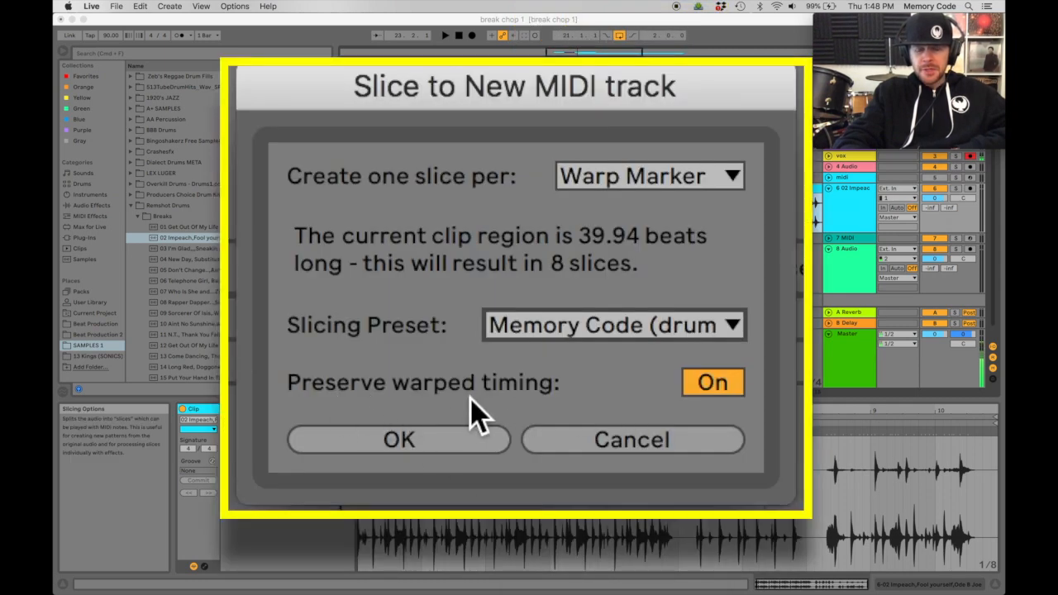
click(716, 387)
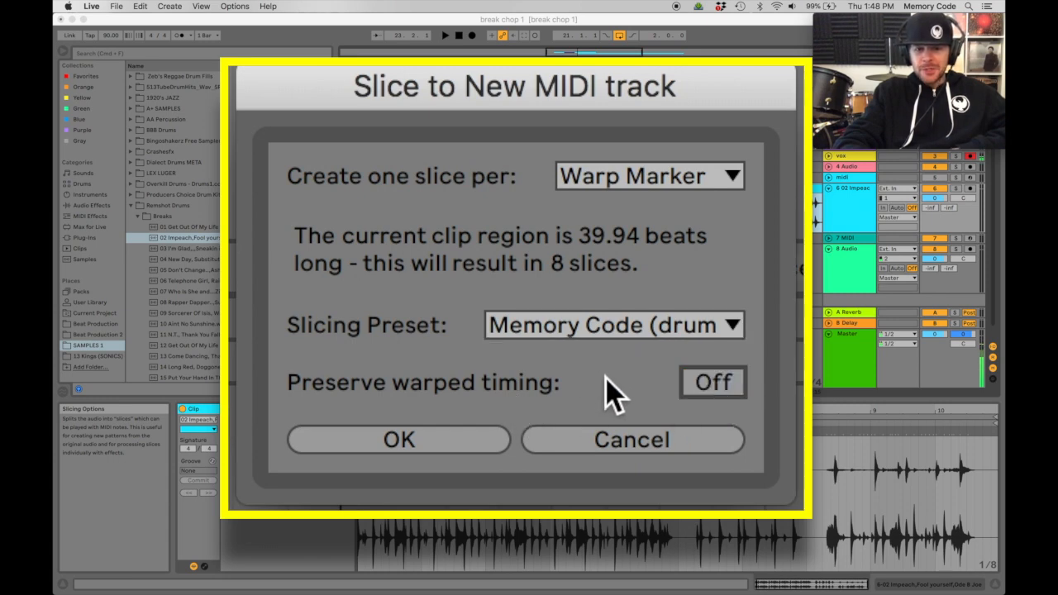
click(416, 441)
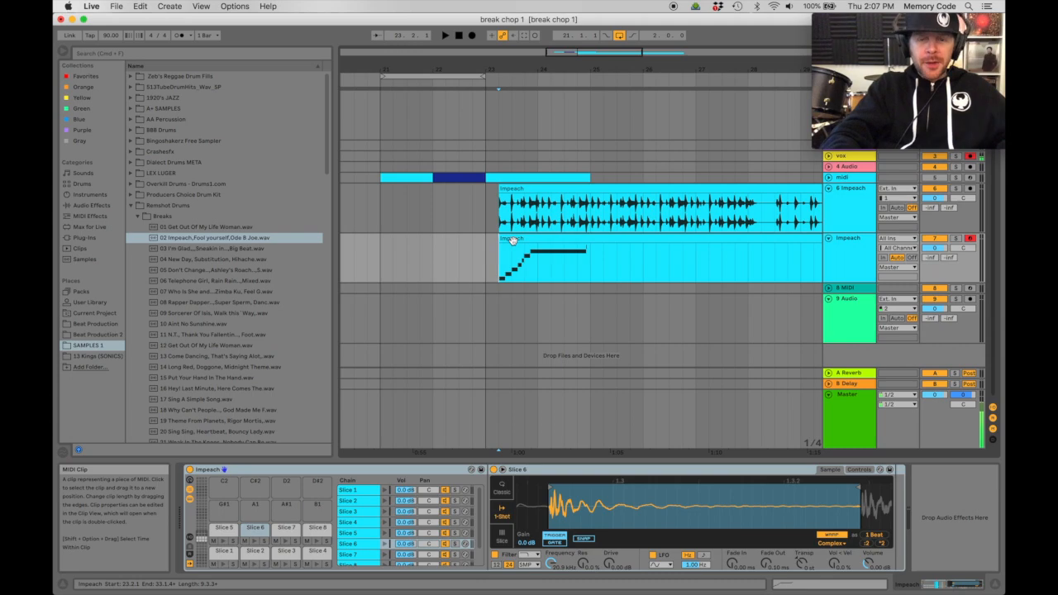
Delete the generated MIDI clip on the sliced track and rename the Slice 1 pad as Kick 1
click(512, 240)
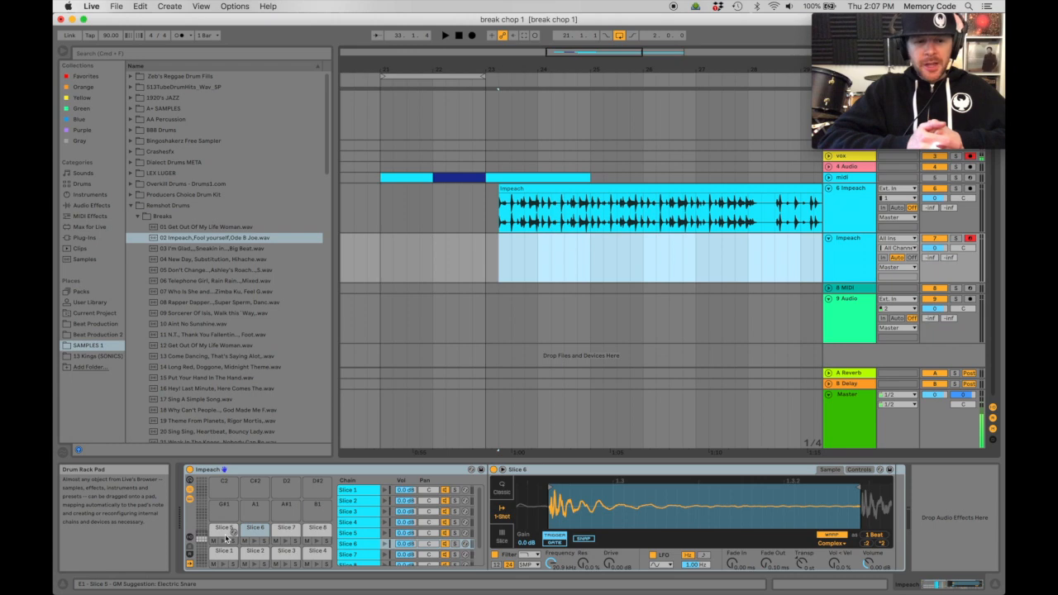
click(223, 551)
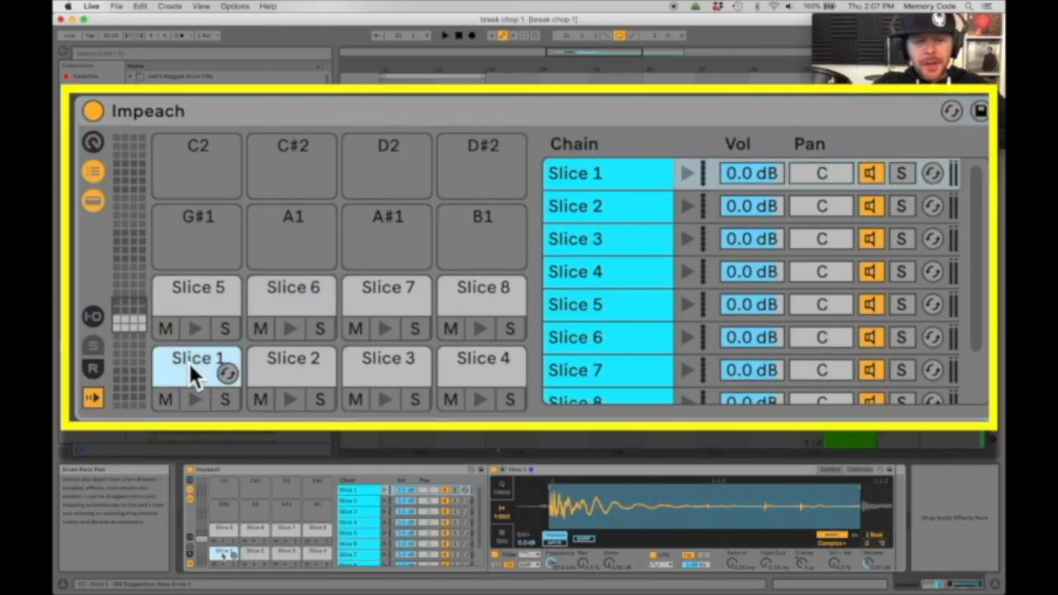
key(super+r)
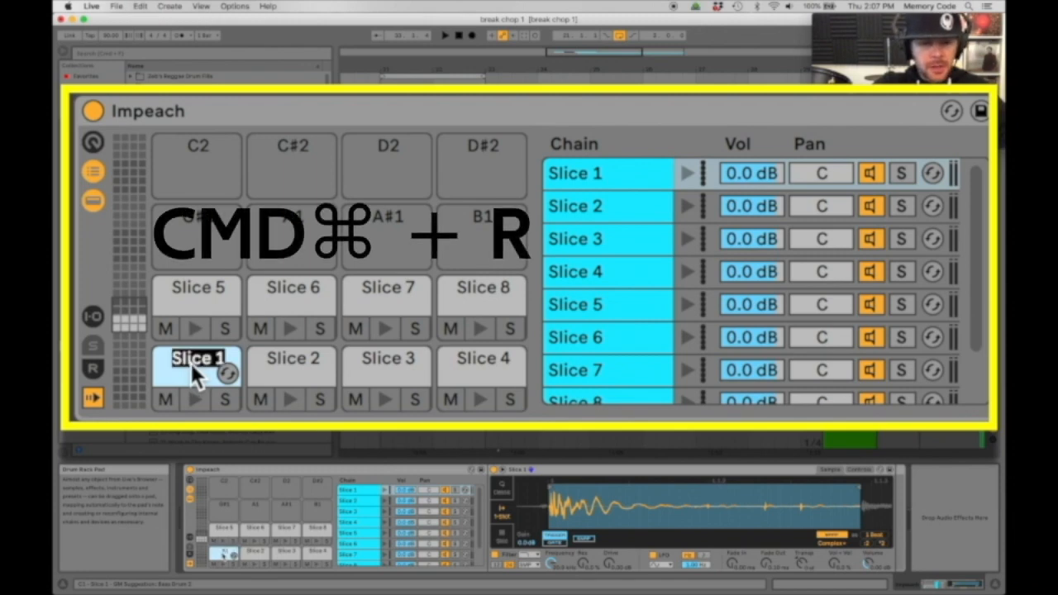
text(K)
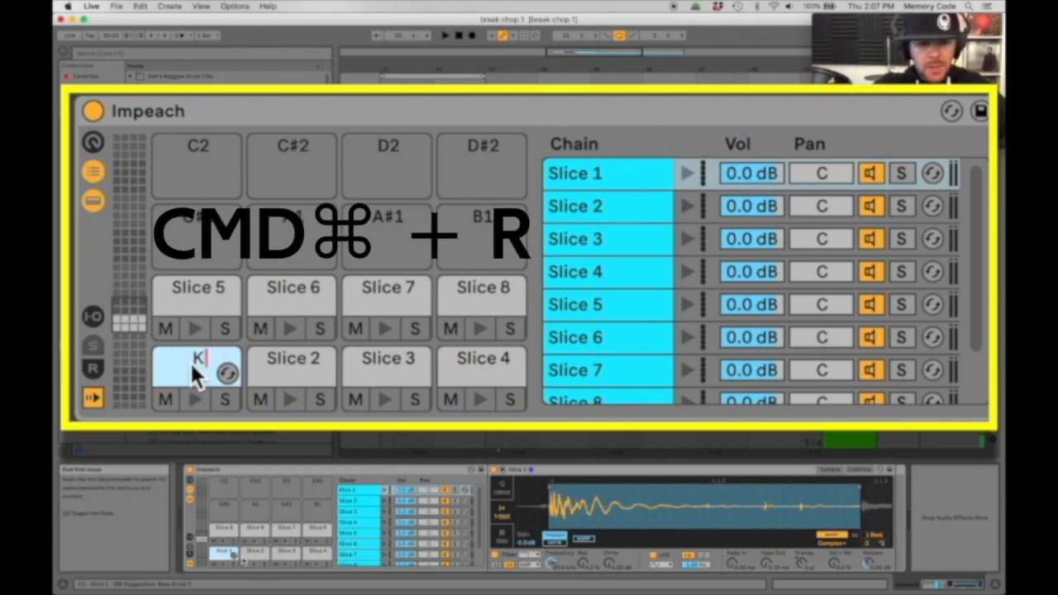
text(ick 1)
key(Return)
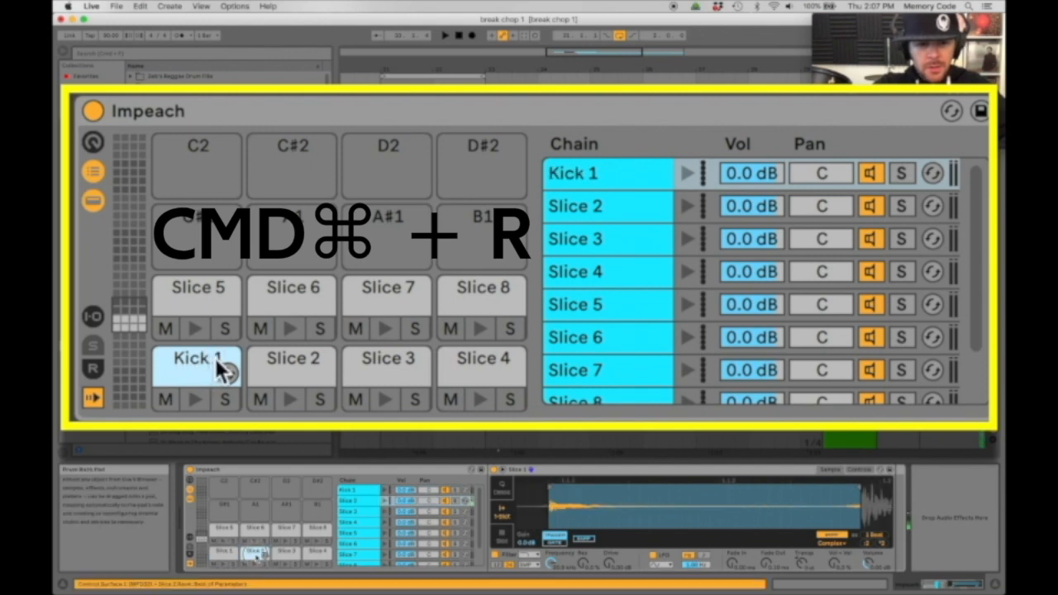
Rename the Slice 2 pad as Hat 1 and the Slice 3 pad as Snare 1
click(293, 401)
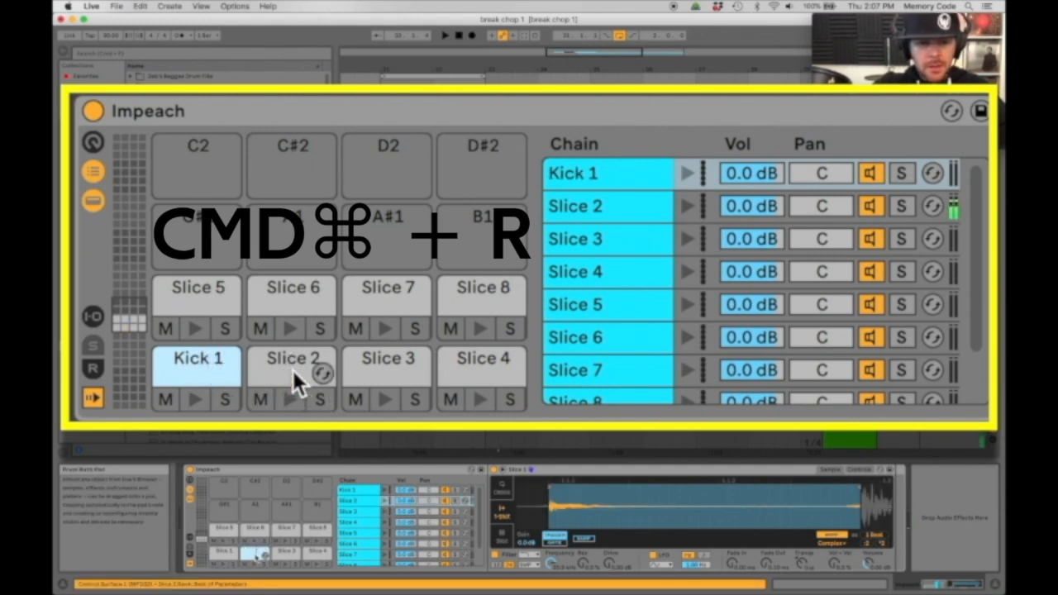
click(293, 369)
text(Hat)
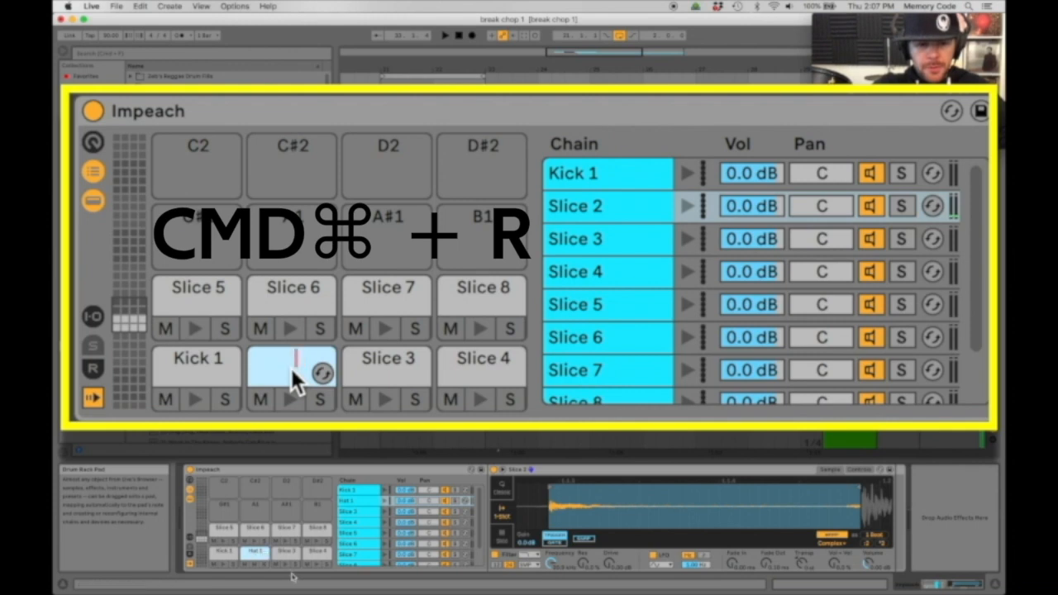
text( 1)
key(Return)
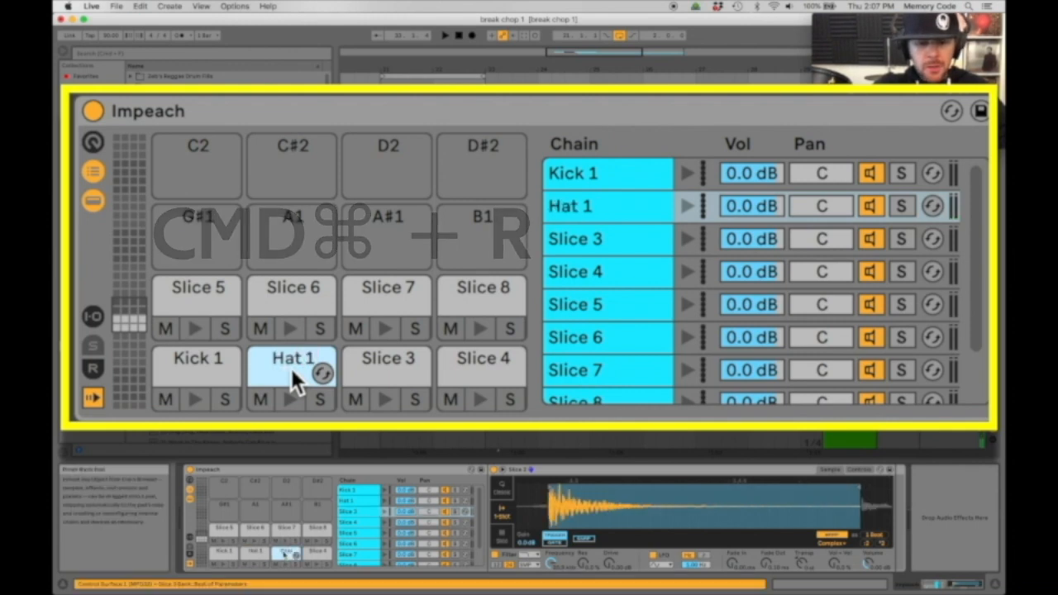
click(388, 364)
text(Snare 1)
Rename the Slice 4 pad as Hat 2 and the Slice 5 pad as pre kick
click(480, 357)
key(super+r)
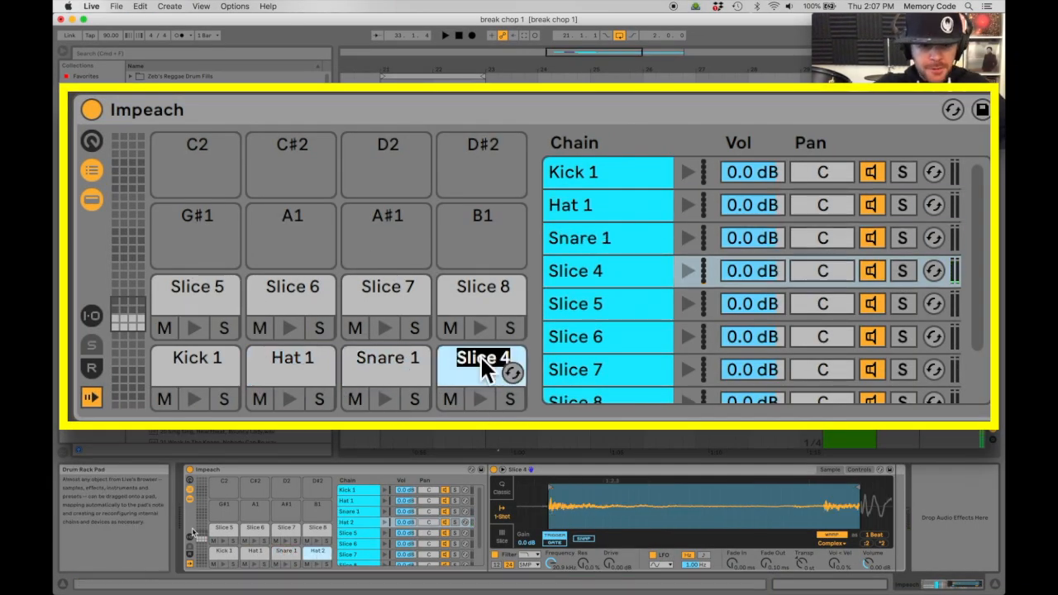
text(Hat 2)
click(195, 326)
click(196, 287)
text(pre kick)
Rename the Slice 6 pad as Kick 2 and the Slice 7 pad as Open Hat
click(293, 299)
key(super+r)
text(Kick 2)
click(384, 291)
key(super+r)
text(Open Hat)
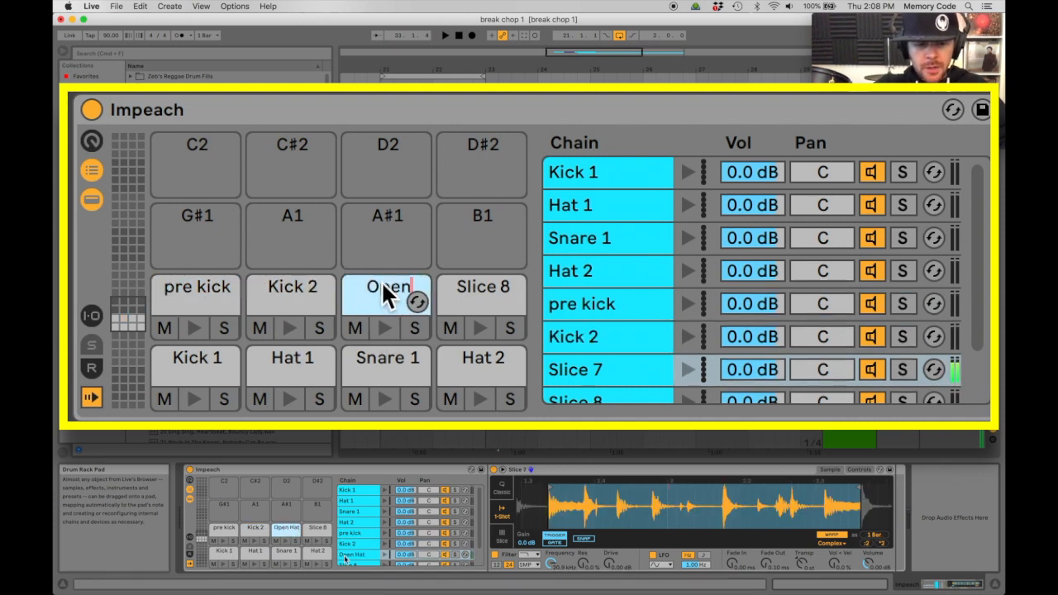
Rename the Slice 8 pad of the drum rack as Snare 2
click(478, 300)
key(super+r)
text(Snare 2)
key(Return)
Rearrange the drum rack pads into rows: kicks and pre kick lowest, both snares above them, and the three hats above the snares
drag(282, 363, 196, 232)
drag(281, 293, 290, 364)
drag(386, 368, 196, 299)
drag(480, 368, 309, 234)
drag(386, 300, 386, 231)
drag(479, 299, 296, 306)
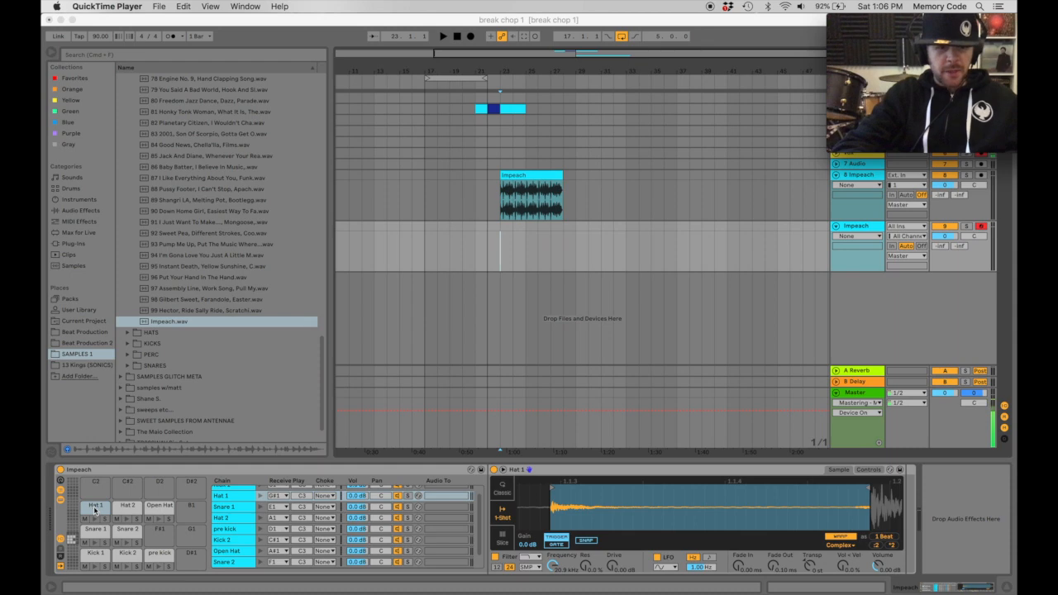
Shorten the Hat 1 sample to its initial hit, with a 1.00 ms fade-in and a 1.65 ms fade-out
click(94, 510)
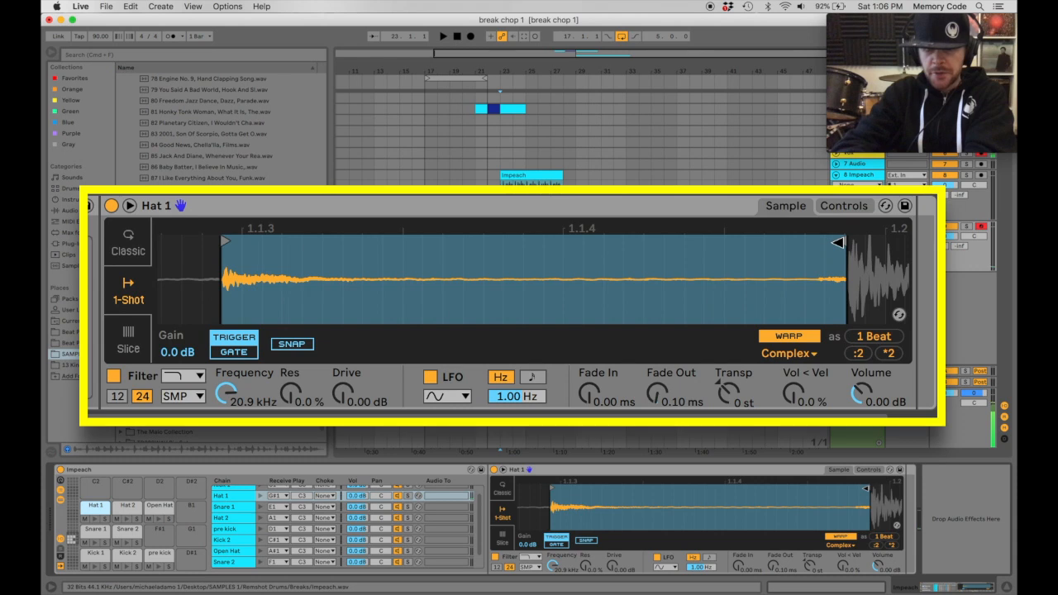
mouse_move(866, 492)
mouse_down()
mouse_move(598, 486)
mouse_move(574, 521)
mouse_move(670, 502)
mouse_up()
drag(734, 489, 709, 489)
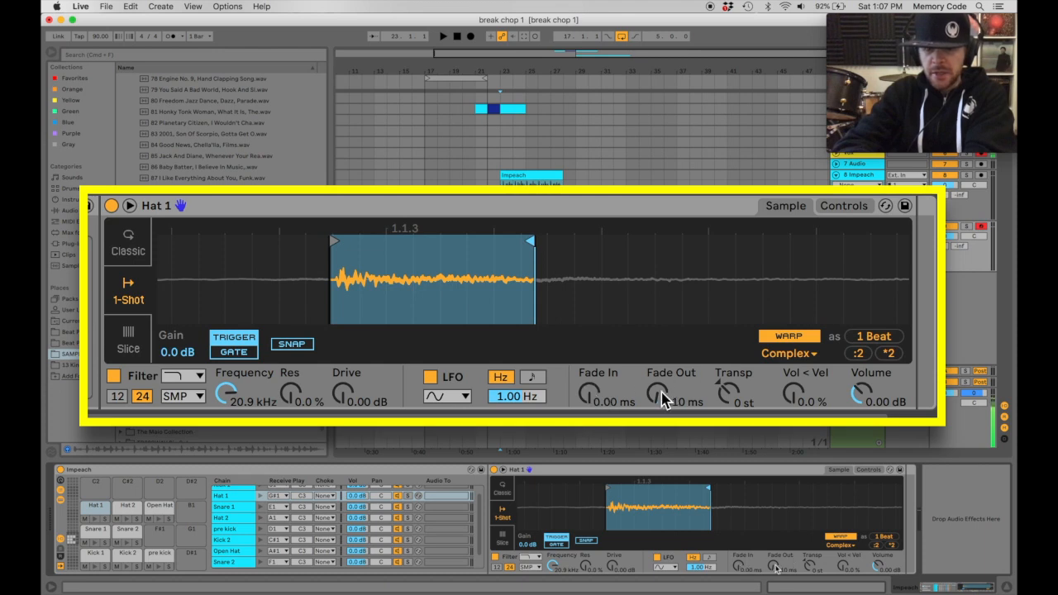
drag(623, 511, 592, 508)
drag(738, 569, 737, 562)
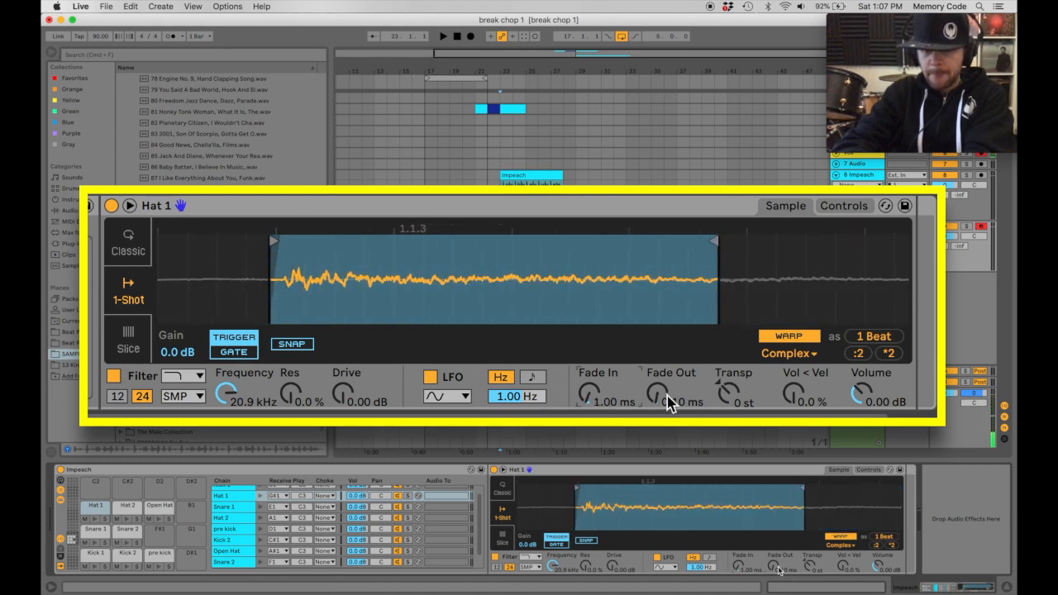
drag(782, 565, 792, 552)
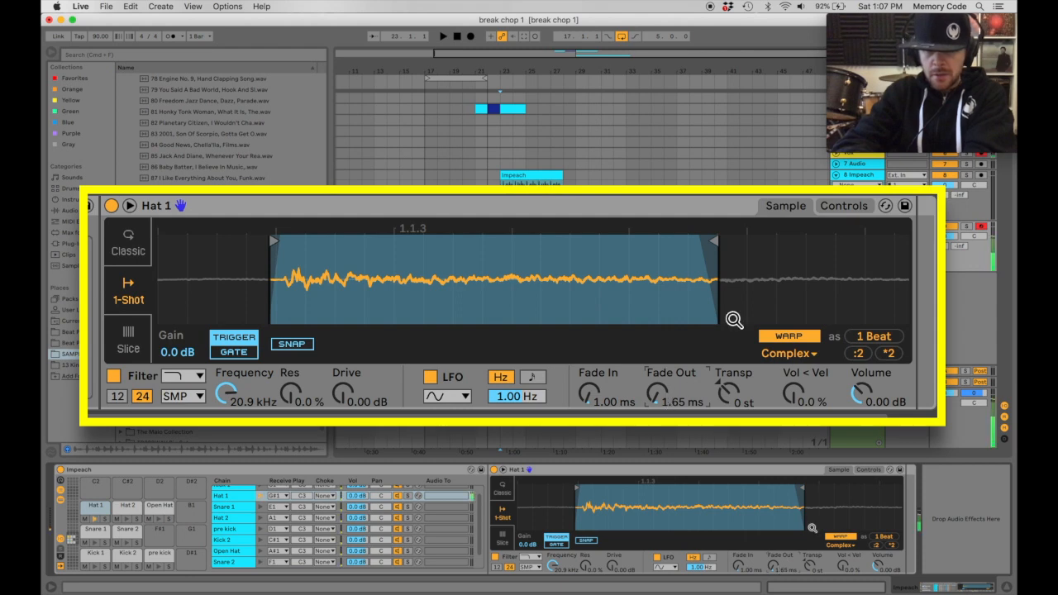
mouse_move(713, 241)
mouse_down()
mouse_move(732, 240)
mouse_move(699, 241)
mouse_up()
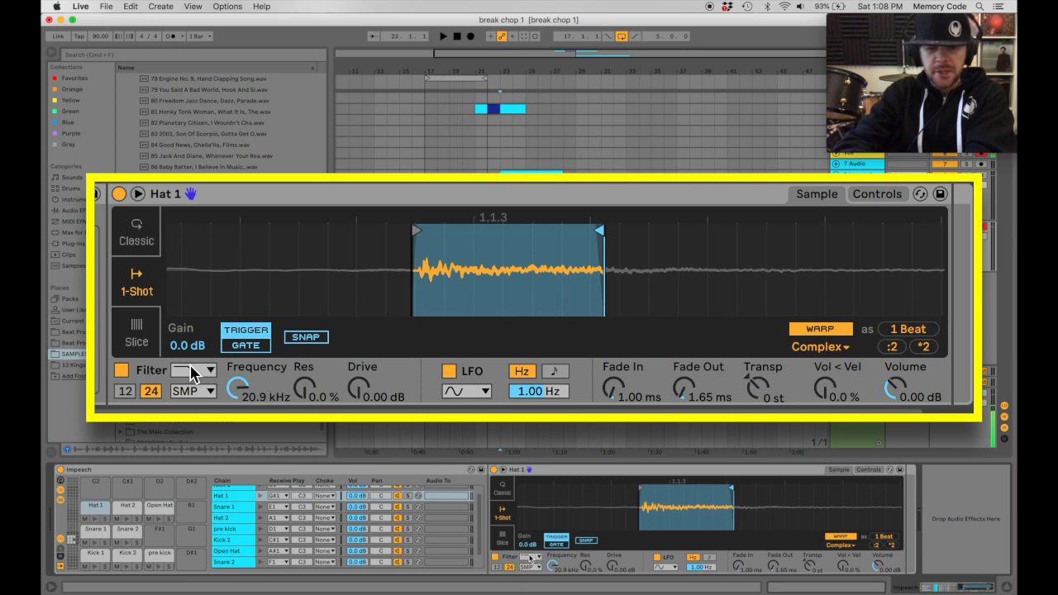
Switch the Hat 1 filter to high-pass with a 12 dB slope, keeping the SMP circuit
click(196, 373)
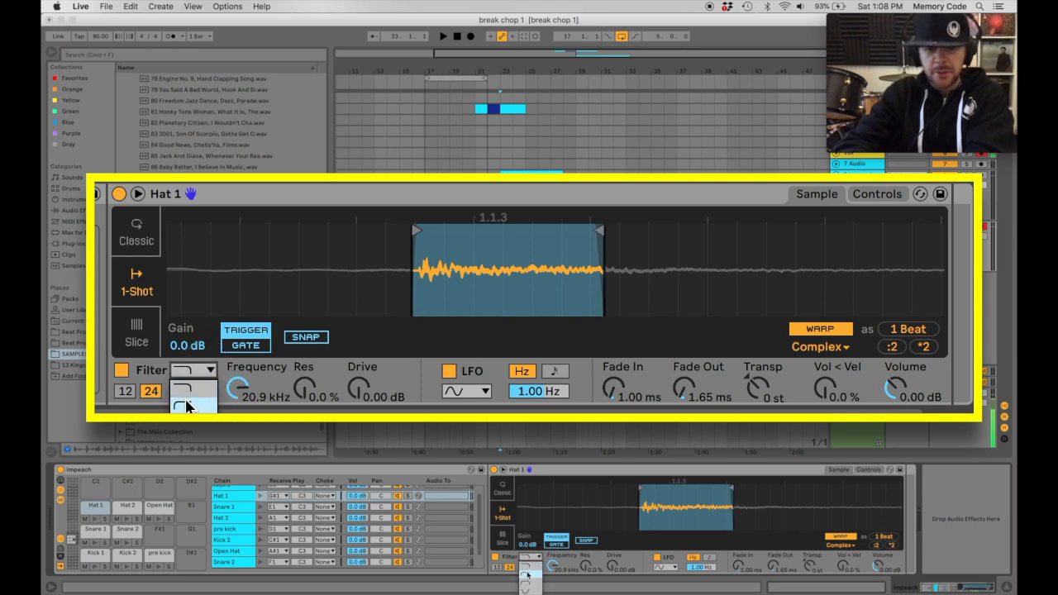
click(187, 401)
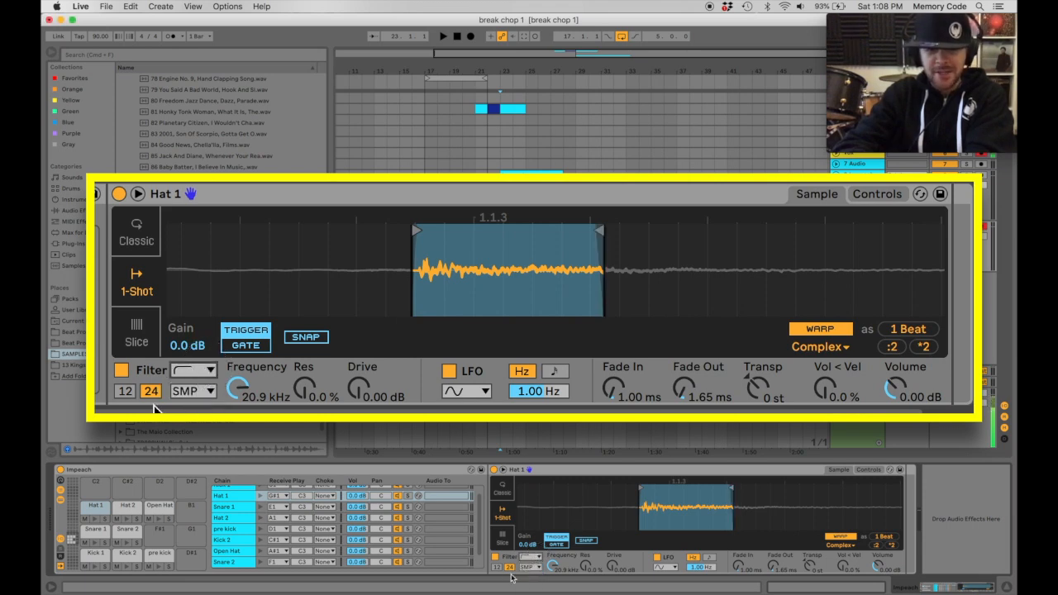
click(125, 391)
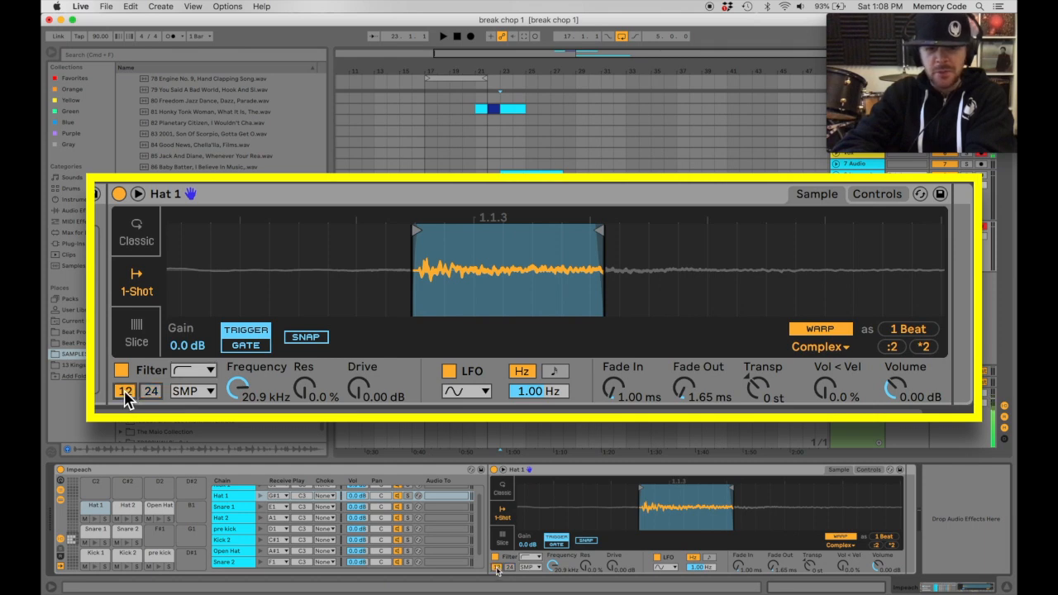
click(204, 392)
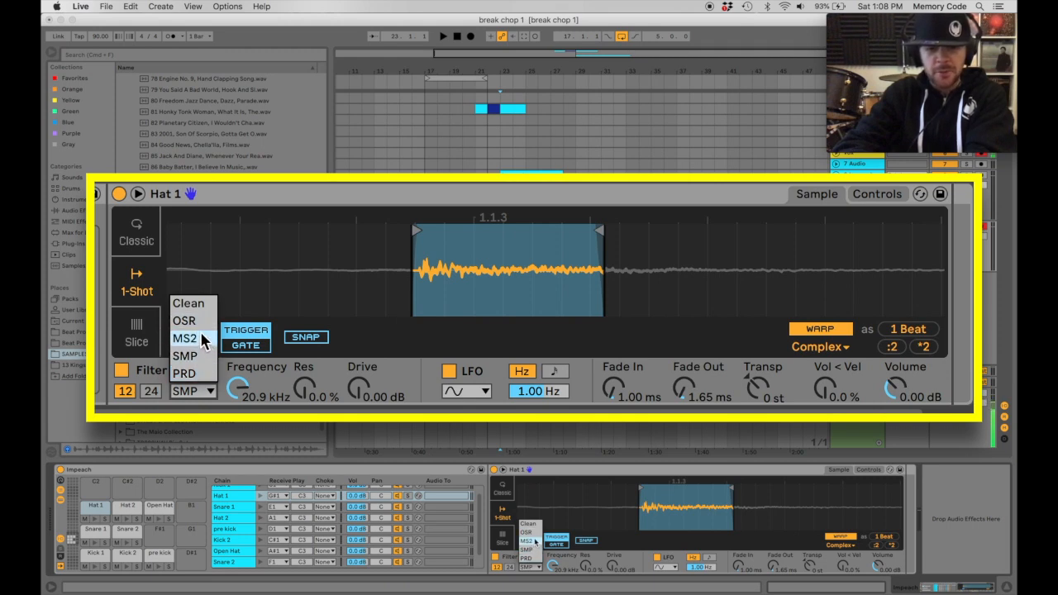
click(202, 353)
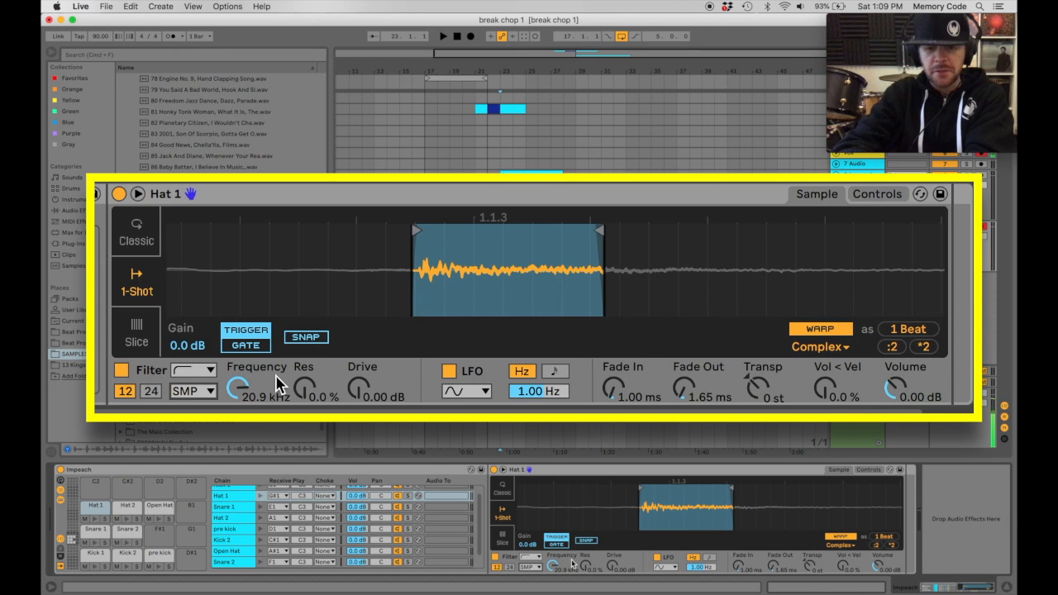
Set Hat 1's filter frequency to 1.00 kHz and drive to 2.00 dB, and trim the sample end slightly
click(245, 391)
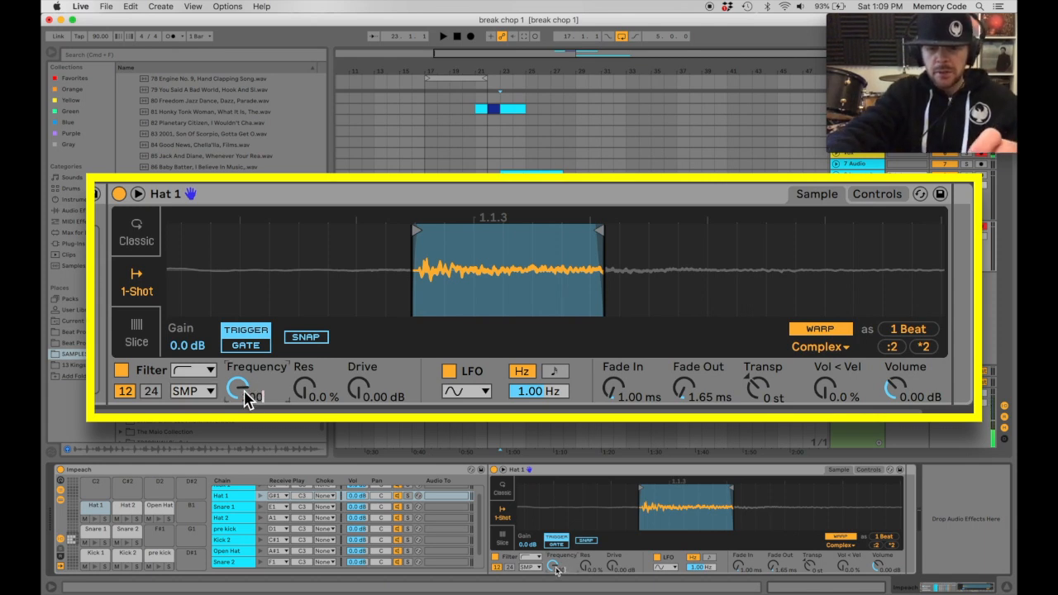
key(Return)
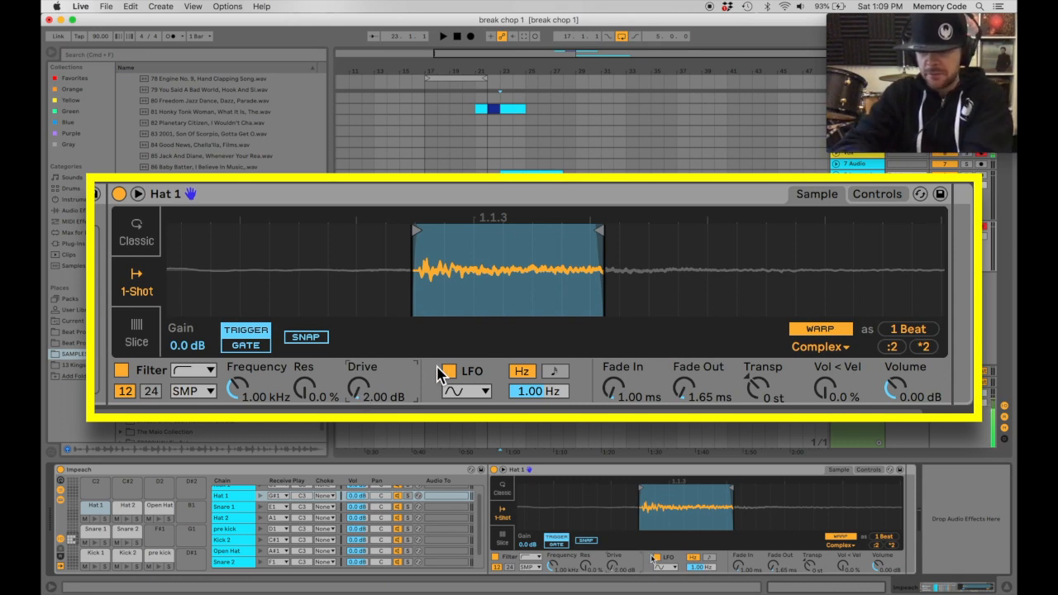
click(606, 233)
drag(606, 232, 598, 230)
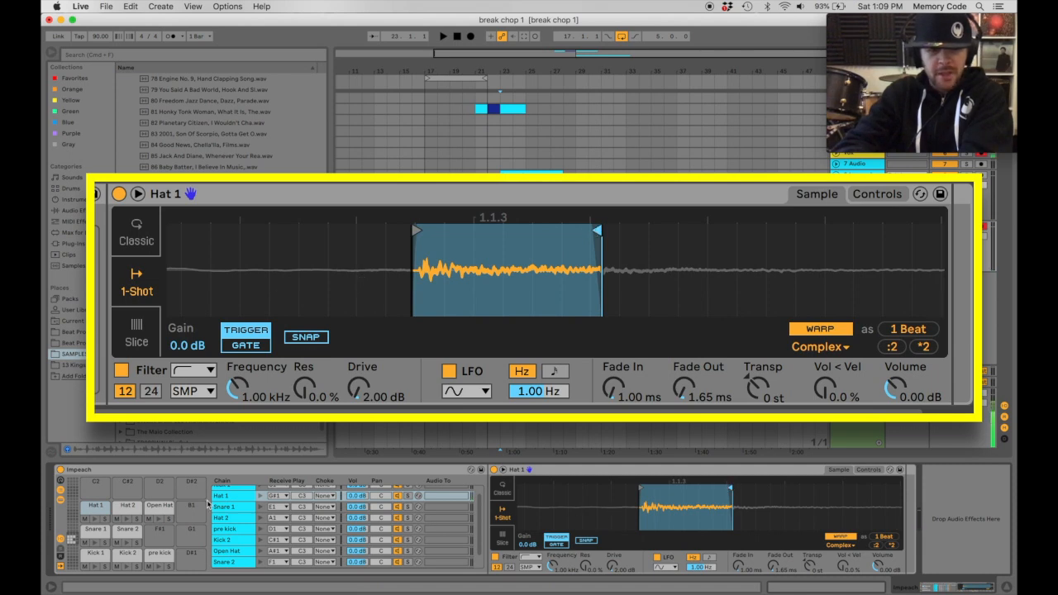
Trim Hat 2 to its initial hit and give it a 12 dB high-pass filter at 1.00 kHz with 2.00 dB drive
click(126, 507)
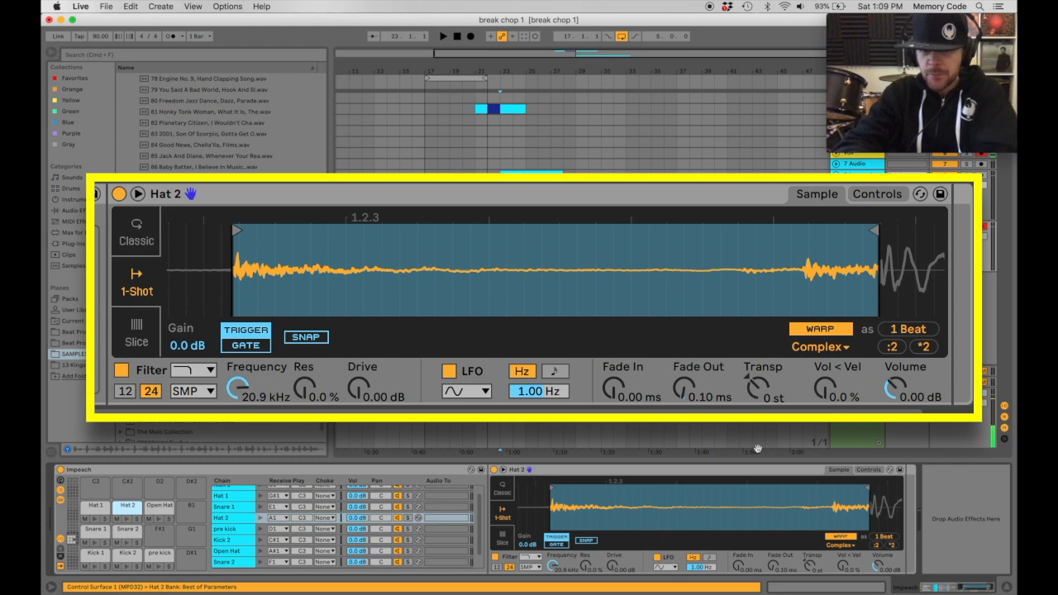
drag(873, 231, 338, 230)
click(124, 391)
click(197, 372)
click(203, 402)
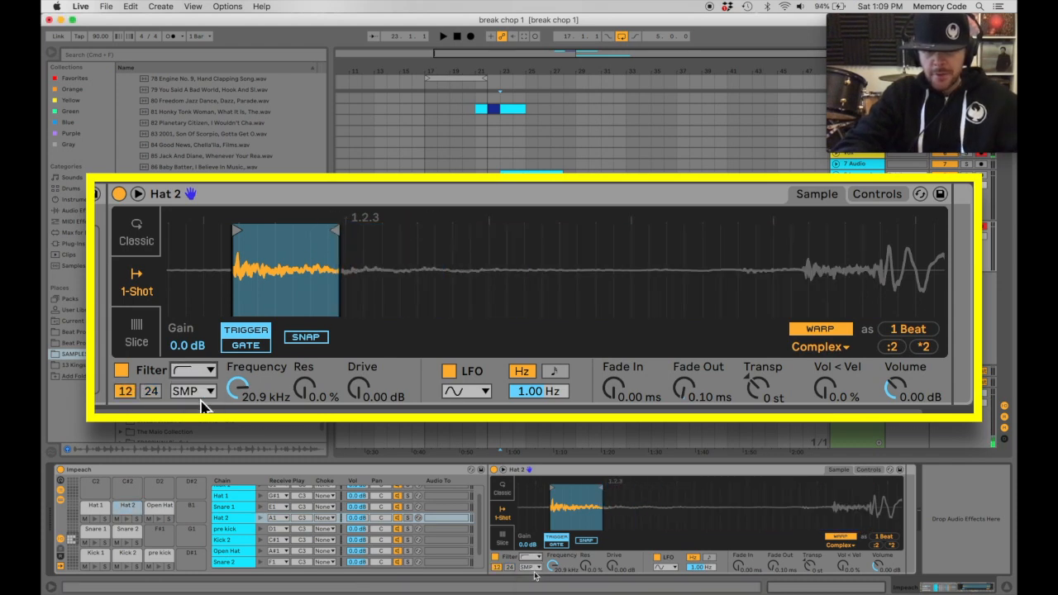
double_click(241, 390)
click(363, 394)
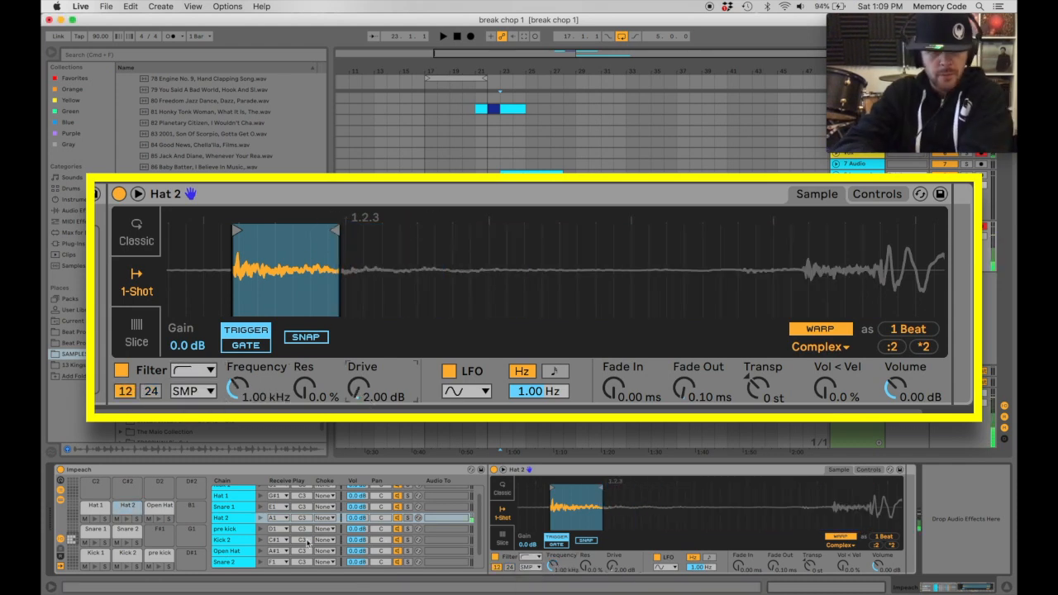
End the Open Hat sample just before the following hit and apply a 12 dB high-pass filter at 1.00 kHz
click(159, 506)
mouse_move(871, 488)
mouse_down()
mouse_move(585, 488)
mouse_move(608, 506)
mouse_up()
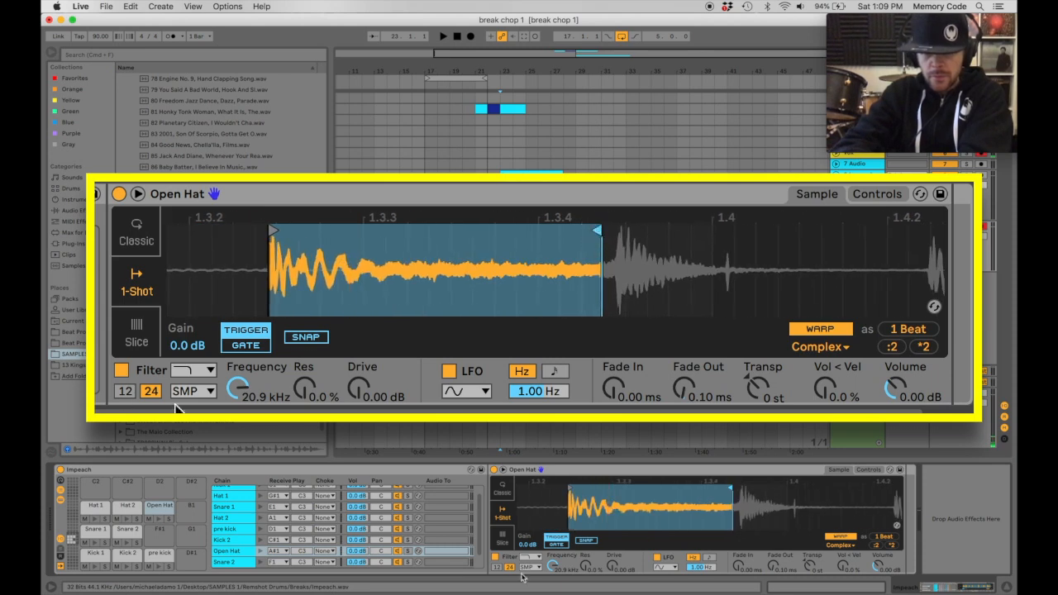
click(124, 391)
click(196, 371)
click(202, 402)
double_click(245, 394)
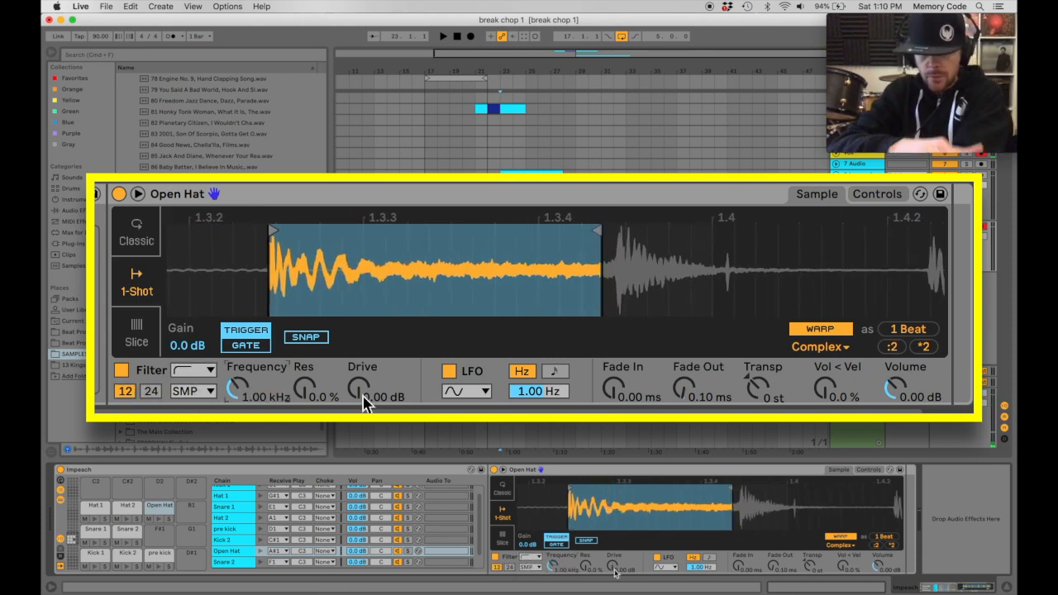
Add a short fade-in and fade-out to the Open Hat and fine-tune its sample end
mouse_move(620, 392)
mouse_down()
mouse_move(620, 370)
mouse_move(620, 381)
mouse_up()
drag(699, 402, 698, 389)
drag(599, 230, 607, 230)
drag(567, 271, 675, 276)
drag(356, 235, 354, 285)
drag(655, 539, 655, 512)
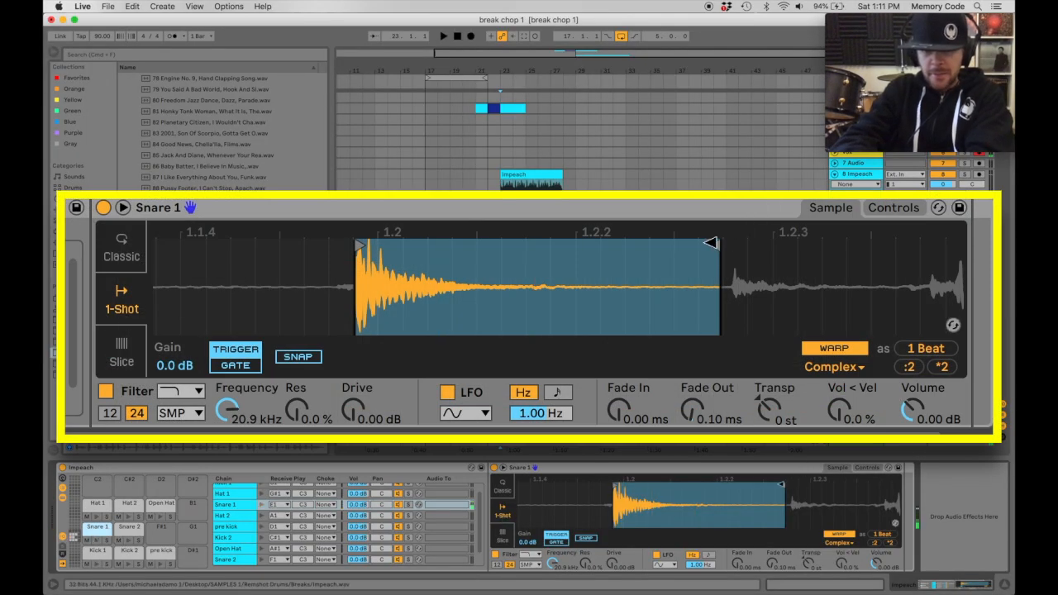
Shorten the Snare 1 sample so it ends early in the snare's decay
mouse_move(710, 244)
mouse_down()
mouse_move(565, 229)
mouse_move(455, 234)
mouse_up()
drag(423, 302, 469, 297)
drag(569, 246, 535, 245)
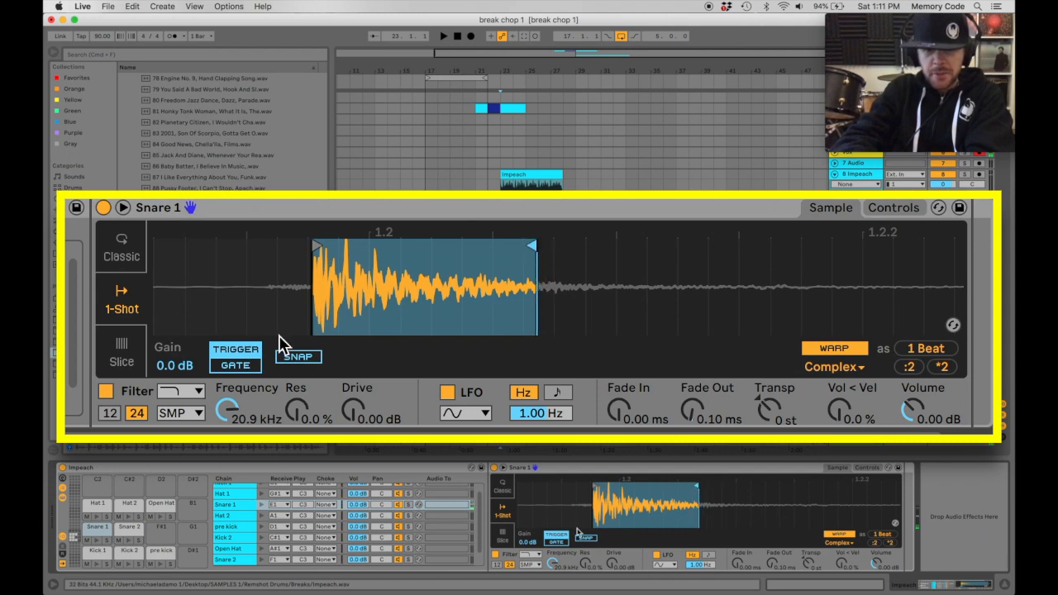
Switch Snare 1's filter to high-pass with a 12 dB slope and set its frequency to 180 Hz
click(189, 396)
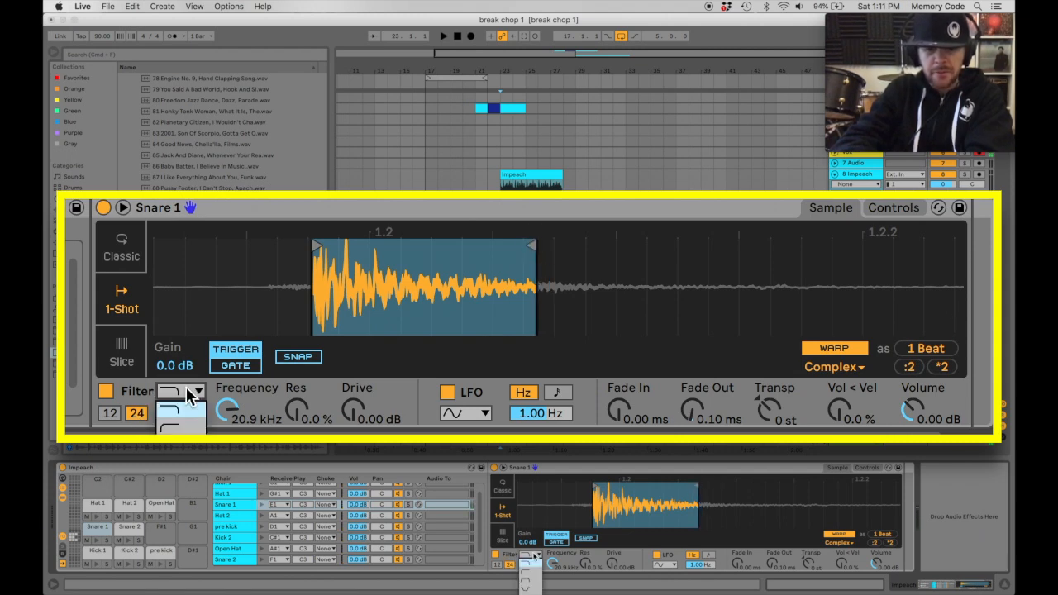
click(174, 430)
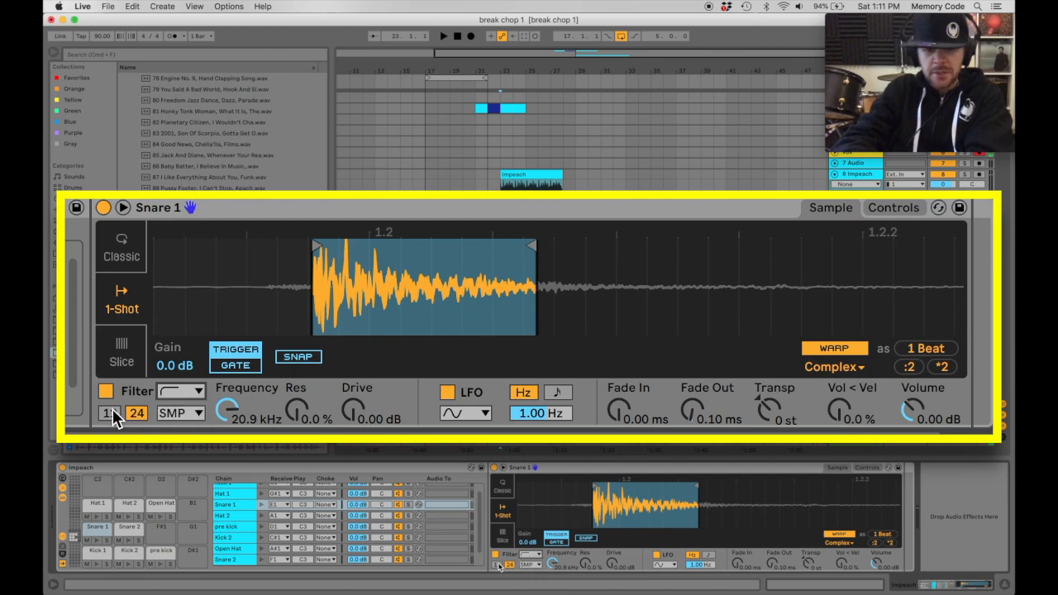
click(109, 412)
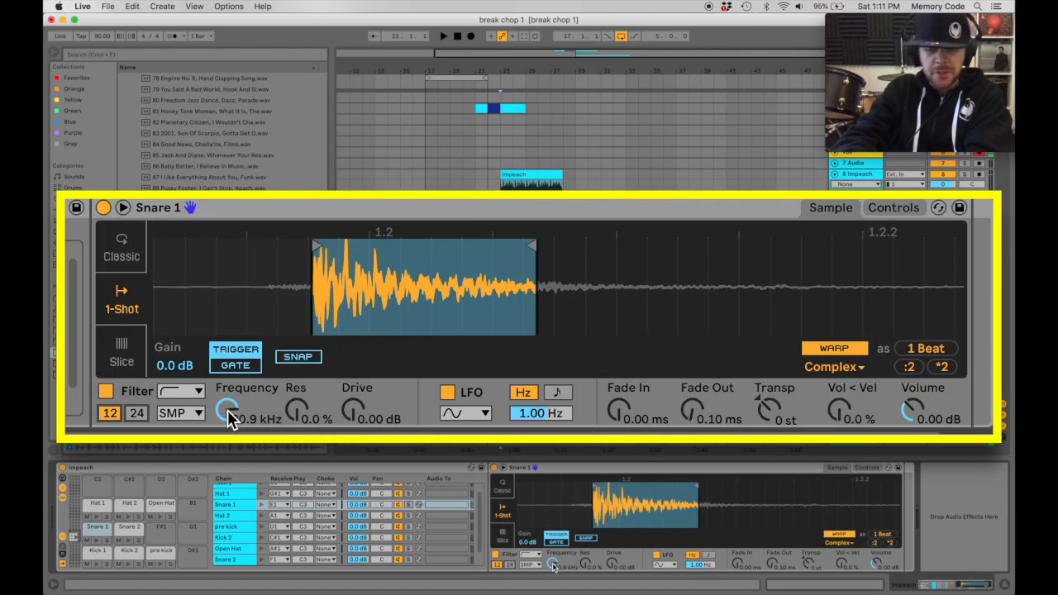
click(231, 419)
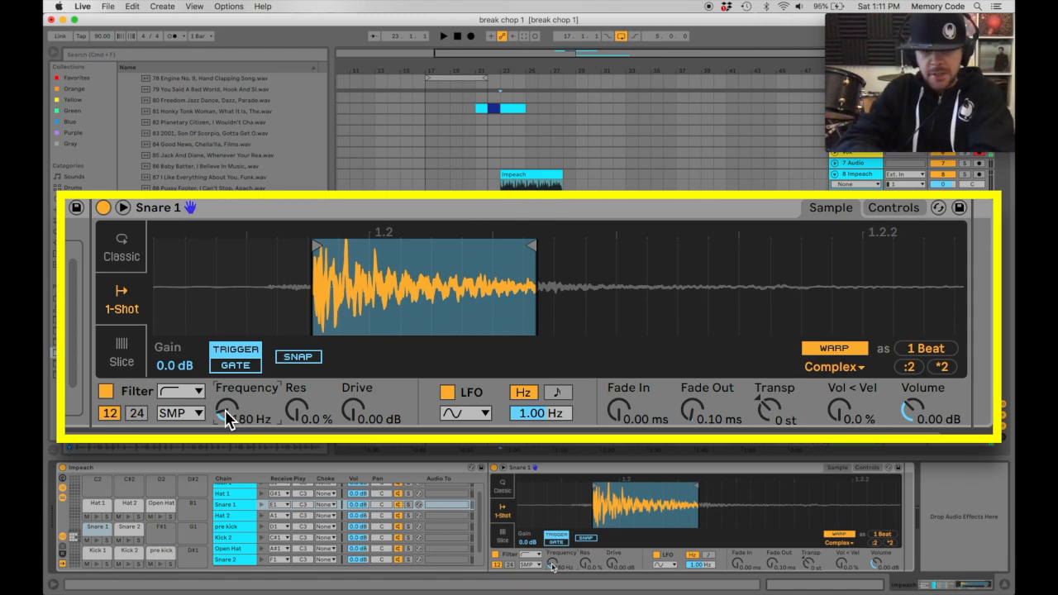
Trim the end of Snare 1 a little more, with a 4.69 ms fade-out and 2.00 dB of filter drive
drag(532, 247, 501, 245)
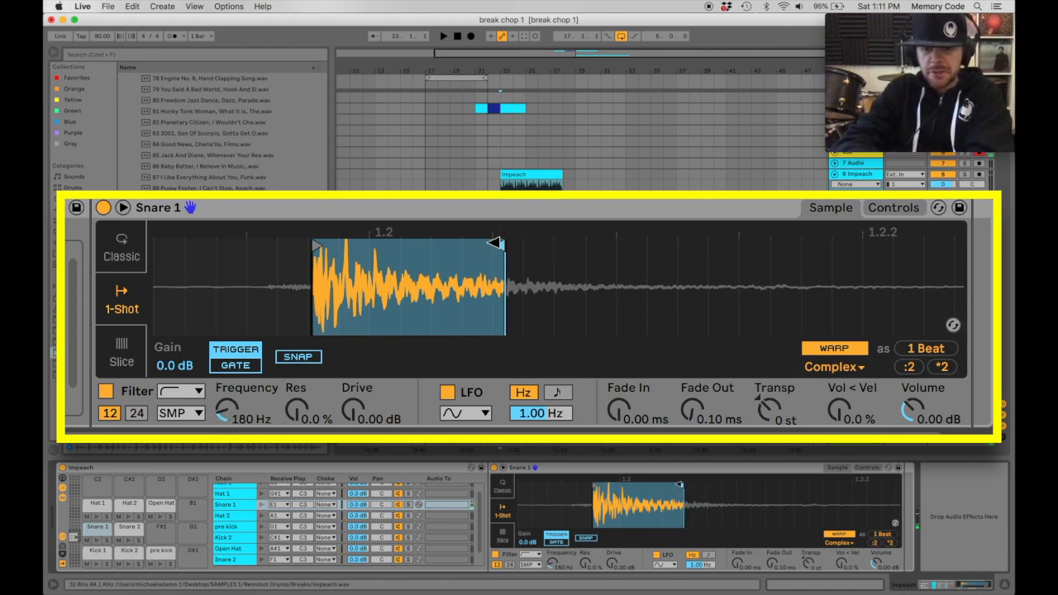
mouse_move(447, 277)
mouse_down()
mouse_move(446, 299)
mouse_move(447, 277)
mouse_up()
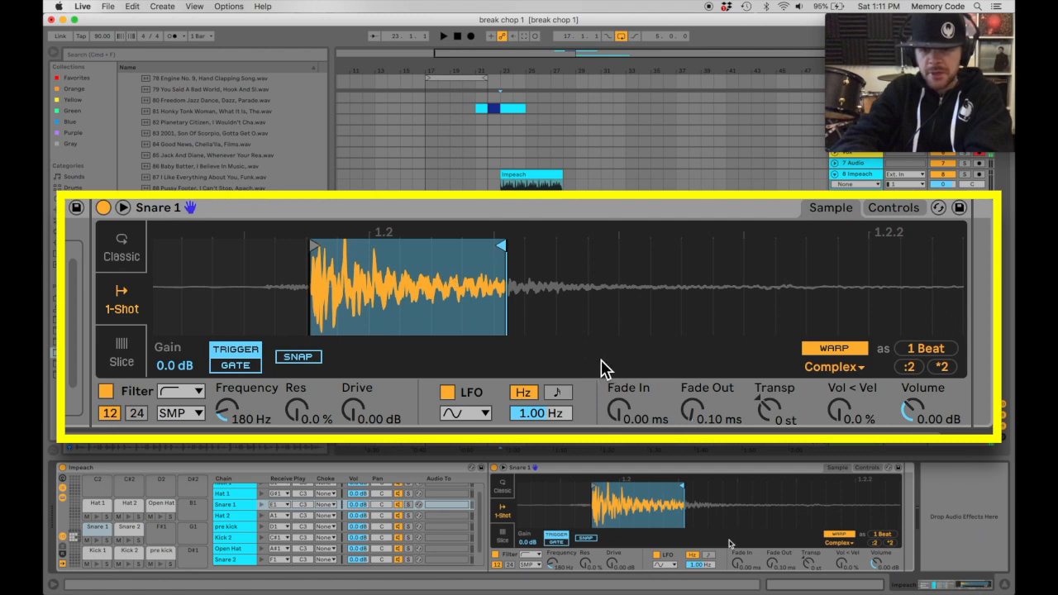
click(693, 413)
drag(692, 413, 693, 405)
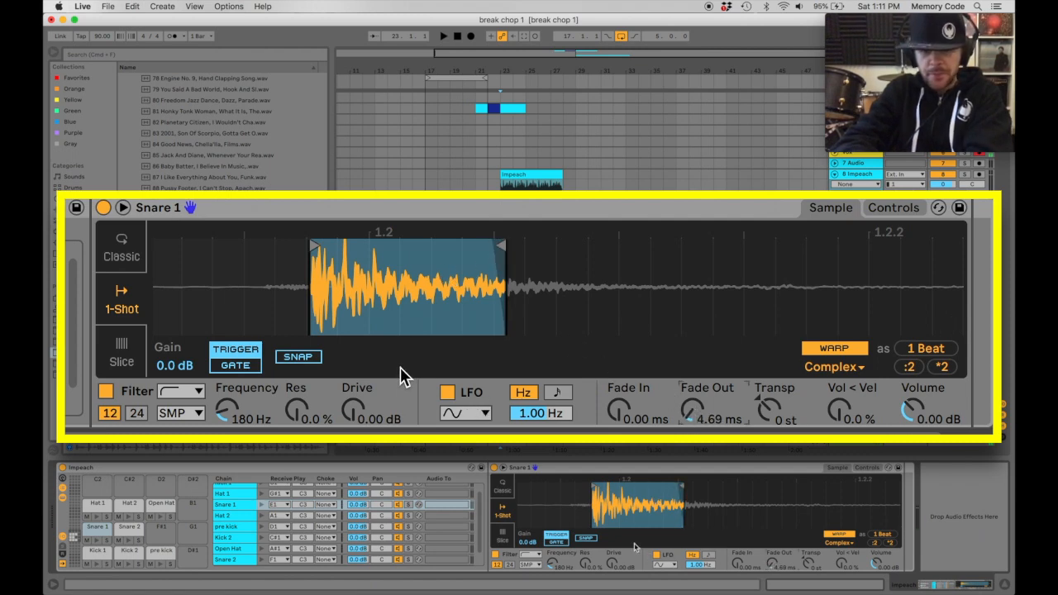
click(361, 421)
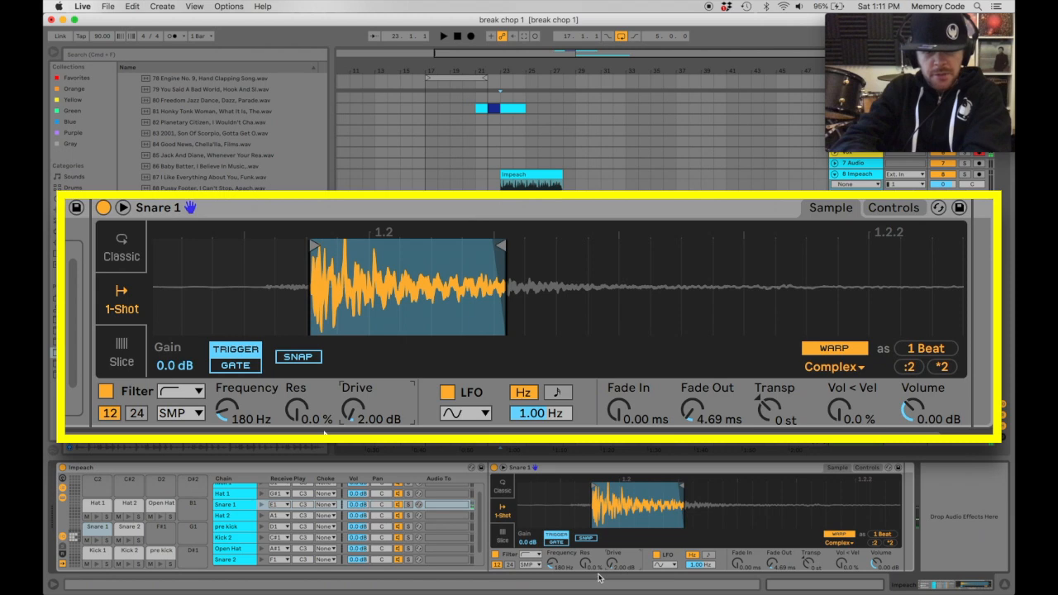
Shorten the tail of the Snare 2 sample and set its fade-out to 8.83 ms
click(135, 528)
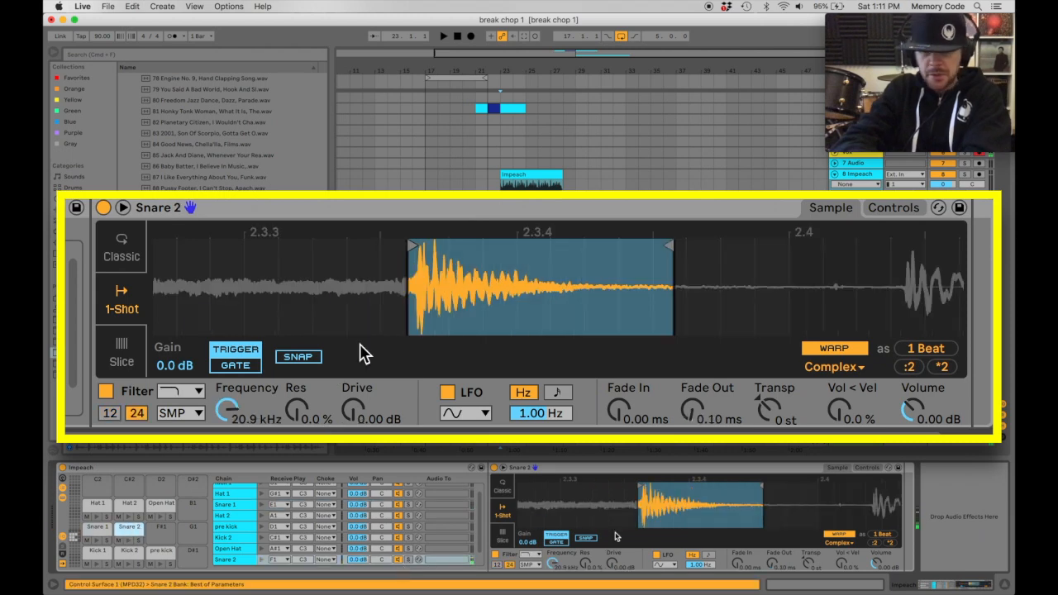
drag(672, 248, 582, 248)
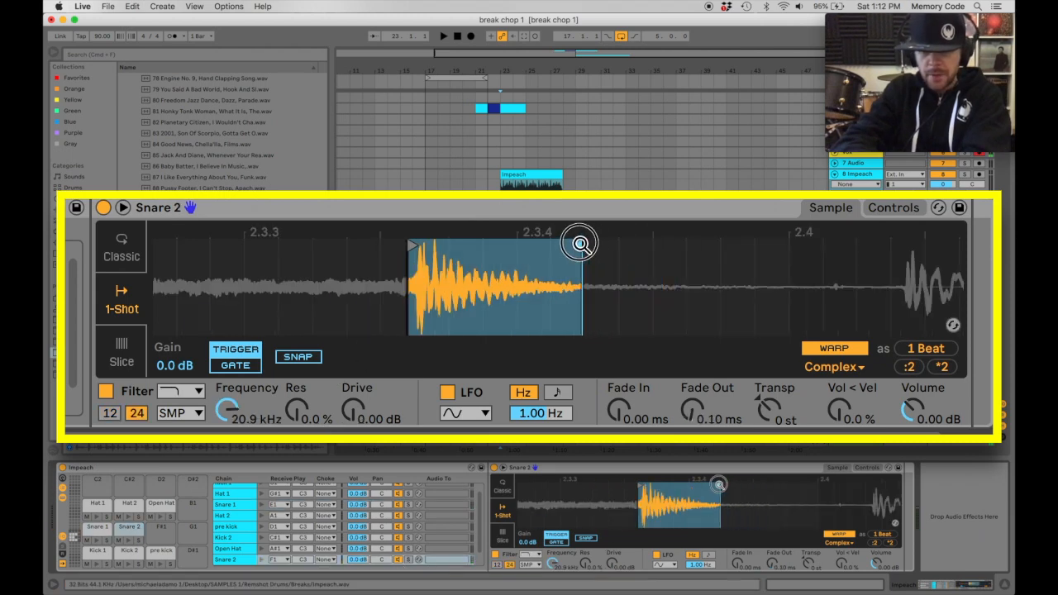
click(695, 409)
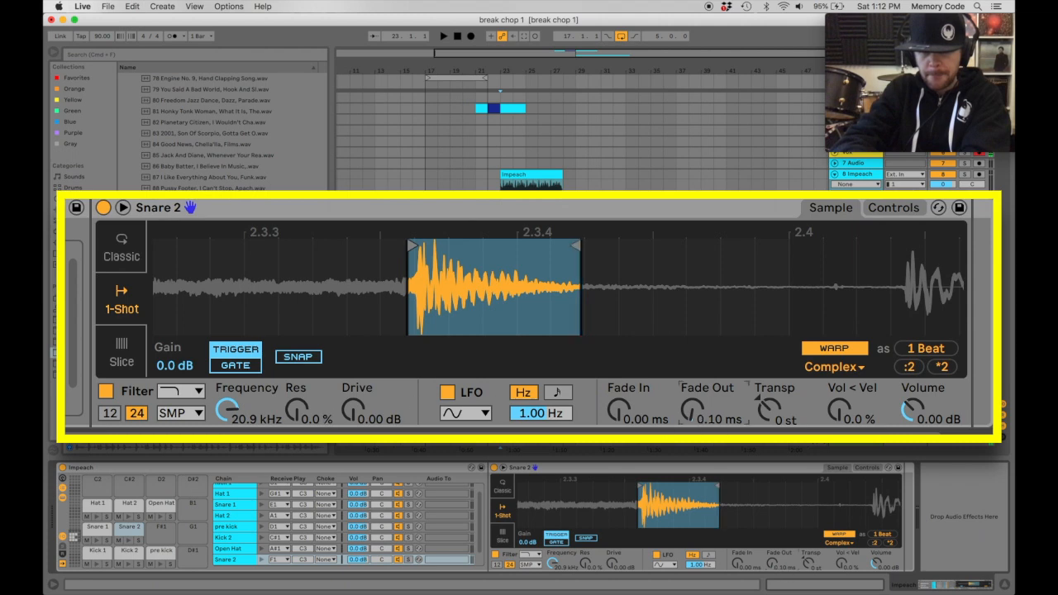
drag(695, 409, 694, 392)
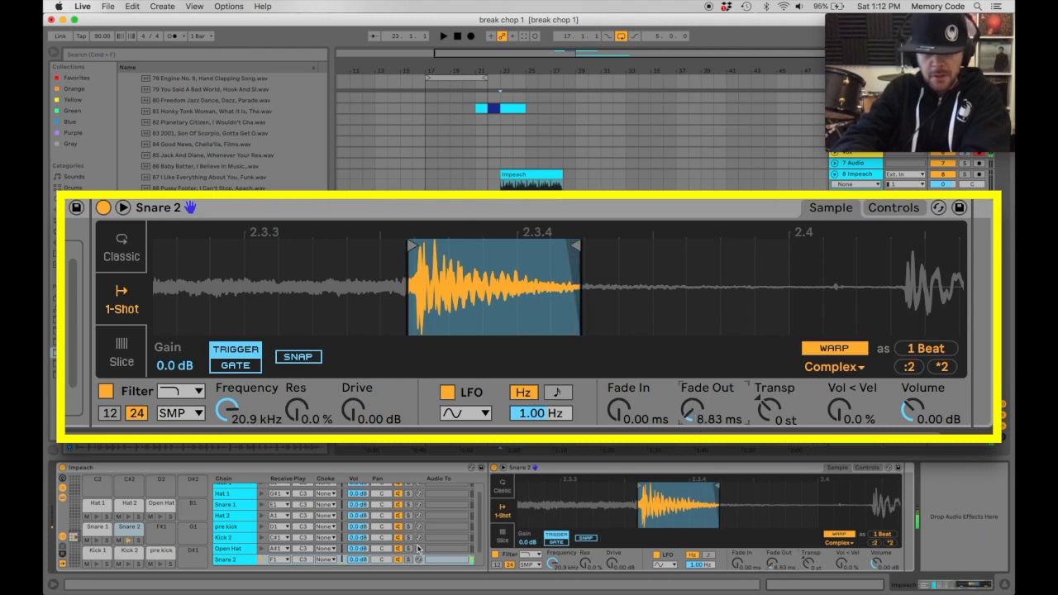
Switch Snare 2's filter to high-pass with a 12 dB slope and set its frequency to 180 Hz
click(110, 413)
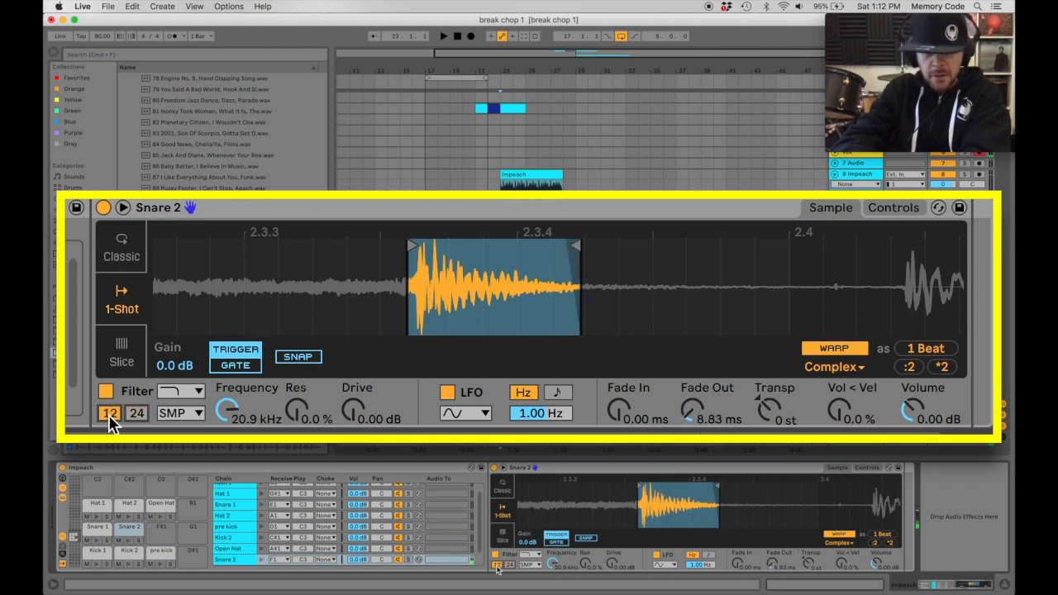
click(191, 391)
click(178, 428)
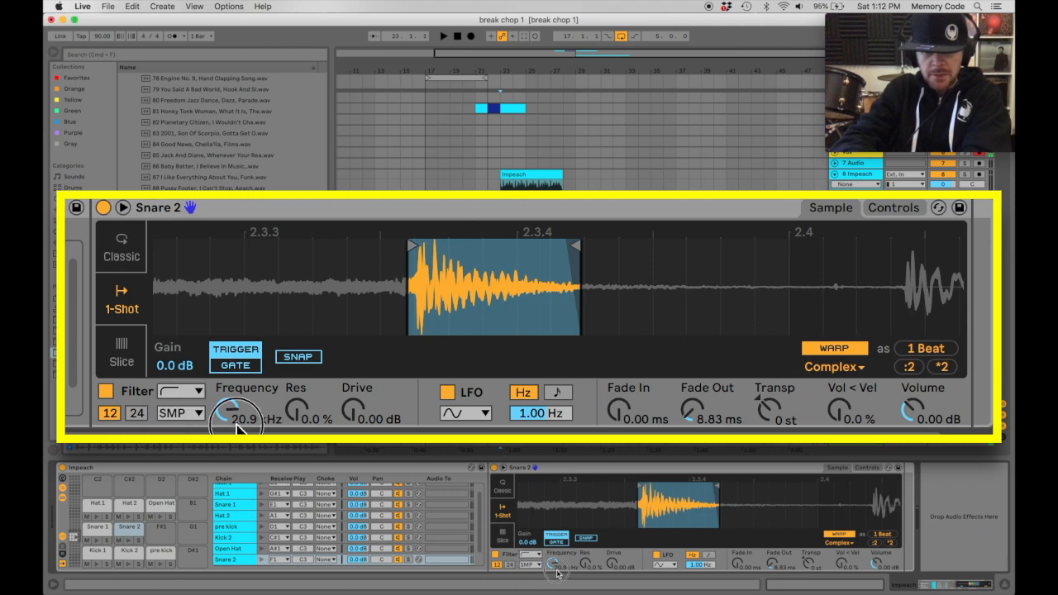
click(237, 417)
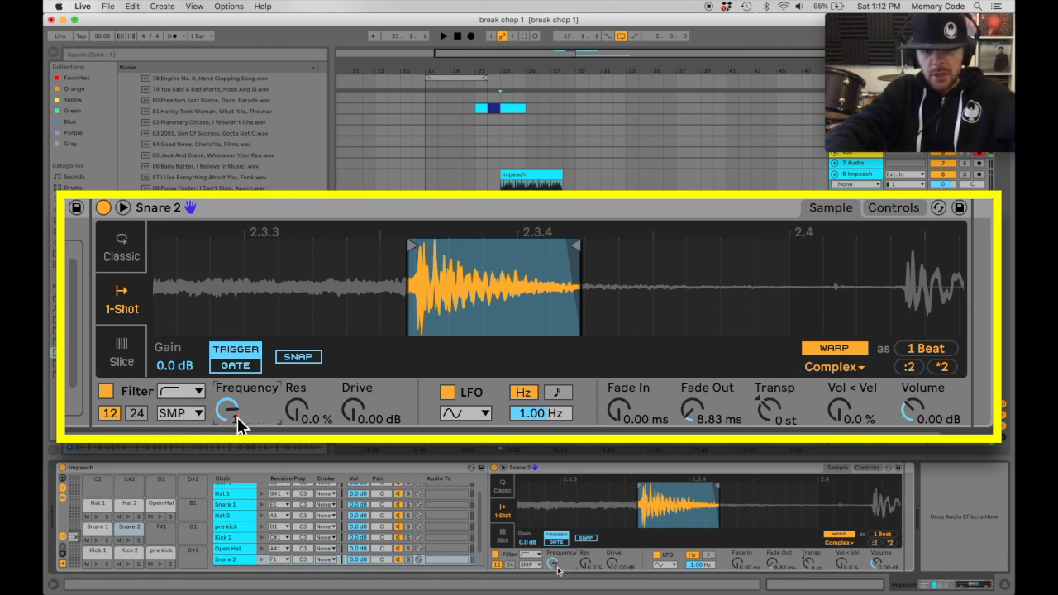
key(Return)
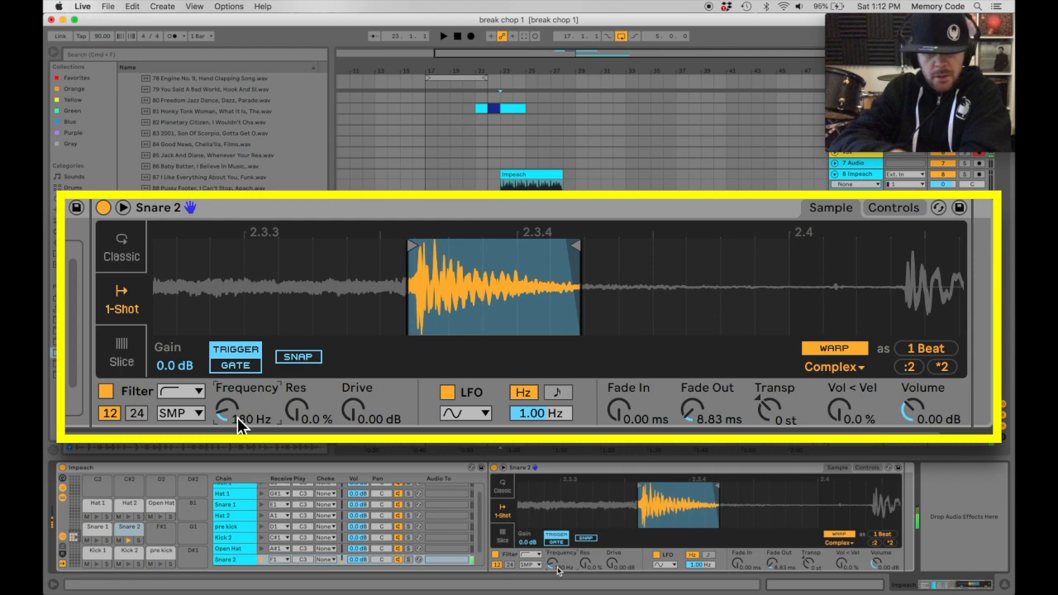
Examine the attack of the Snare 2 waveform closely and set its fade-in to 1.00 ms
mouse_move(416, 295)
mouse_down()
mouse_move(415, 331)
mouse_move(308, 286)
mouse_move(220, 283)
mouse_move(273, 335)
mouse_up()
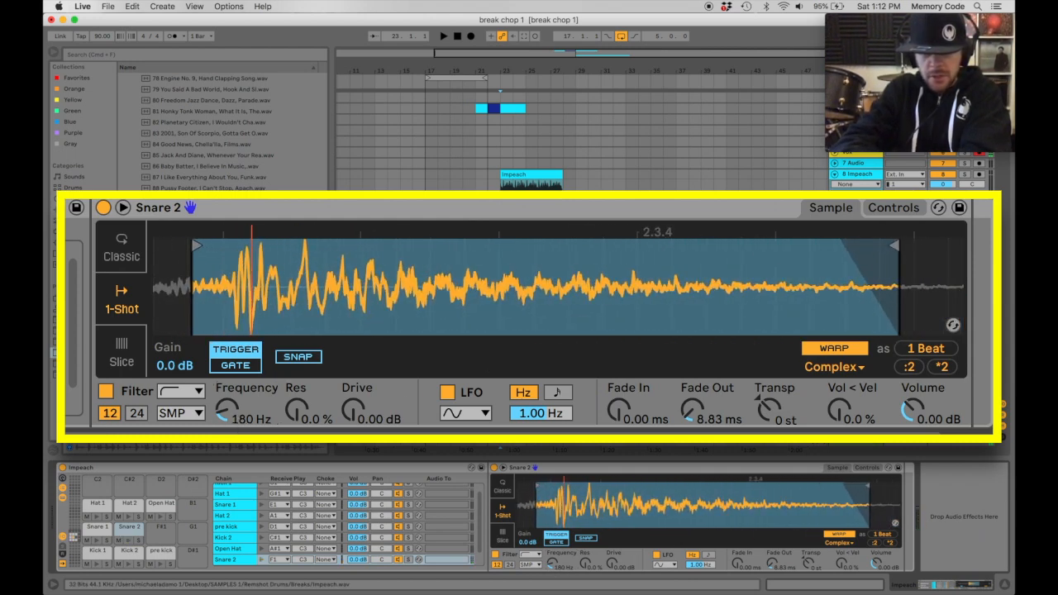
click(301, 360)
drag(251, 295, 341, 347)
drag(154, 274, 261, 333)
drag(449, 291, 198, 289)
drag(389, 288, 276, 235)
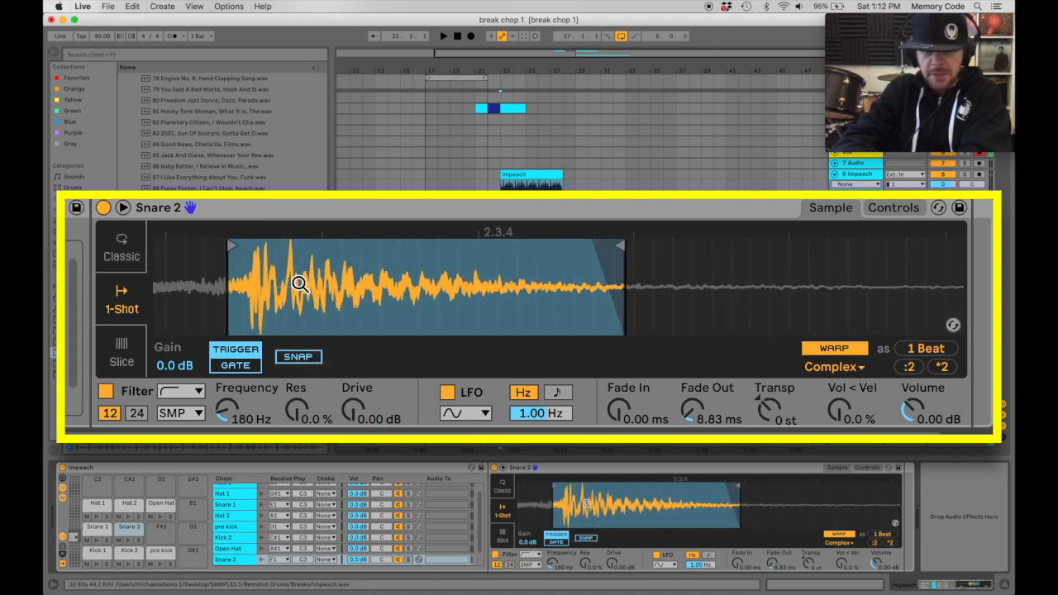
drag(269, 277, 240, 306)
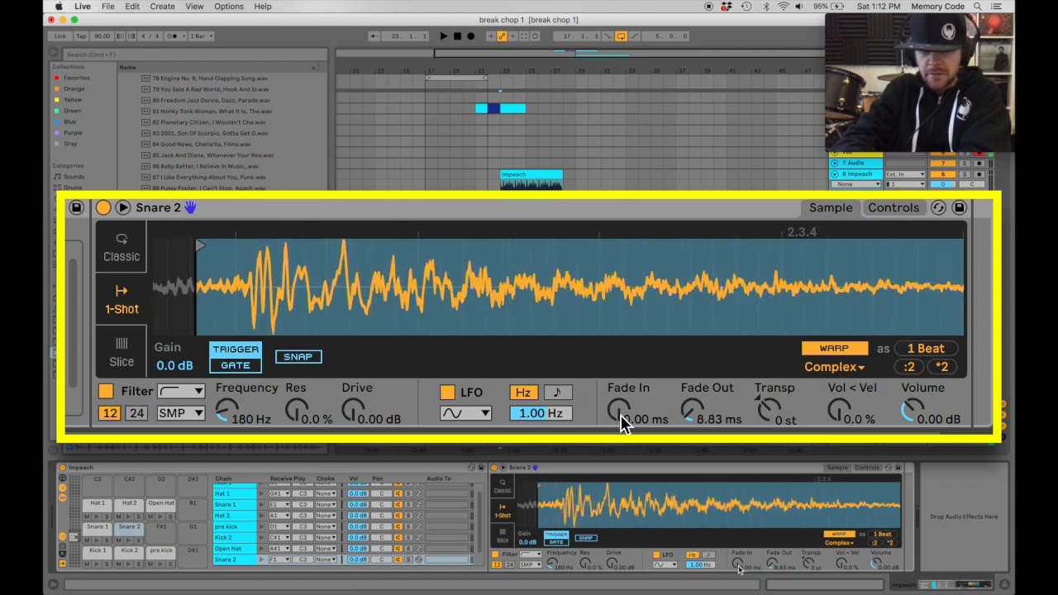
drag(617, 412, 617, 408)
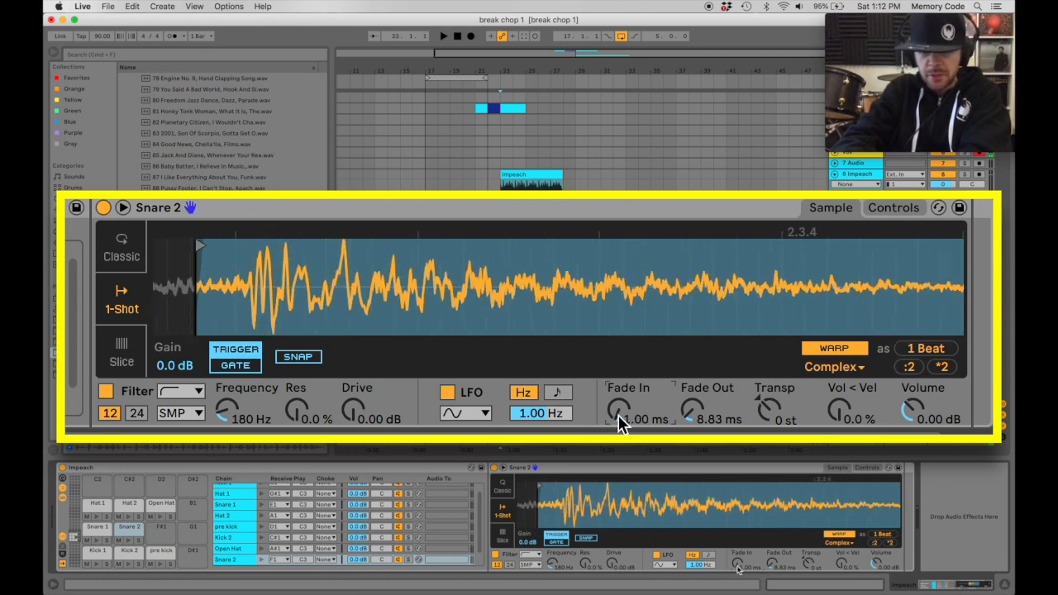
Move Snare 2's start past the quiet lead-in to the snare's attack and trim its end slightly
drag(236, 288, 236, 300)
drag(171, 242, 265, 243)
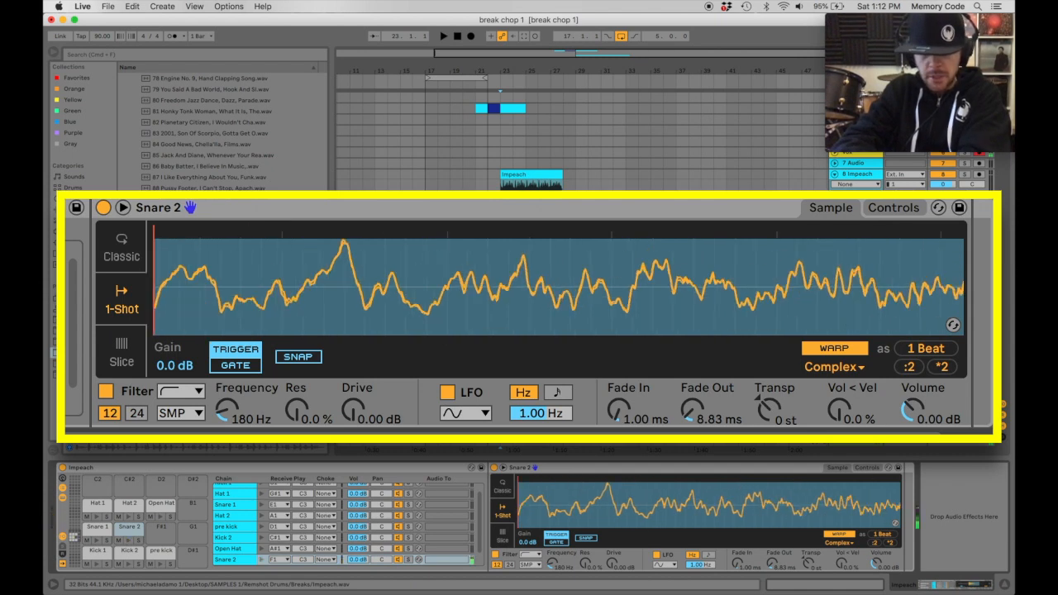
drag(520, 251, 507, 246)
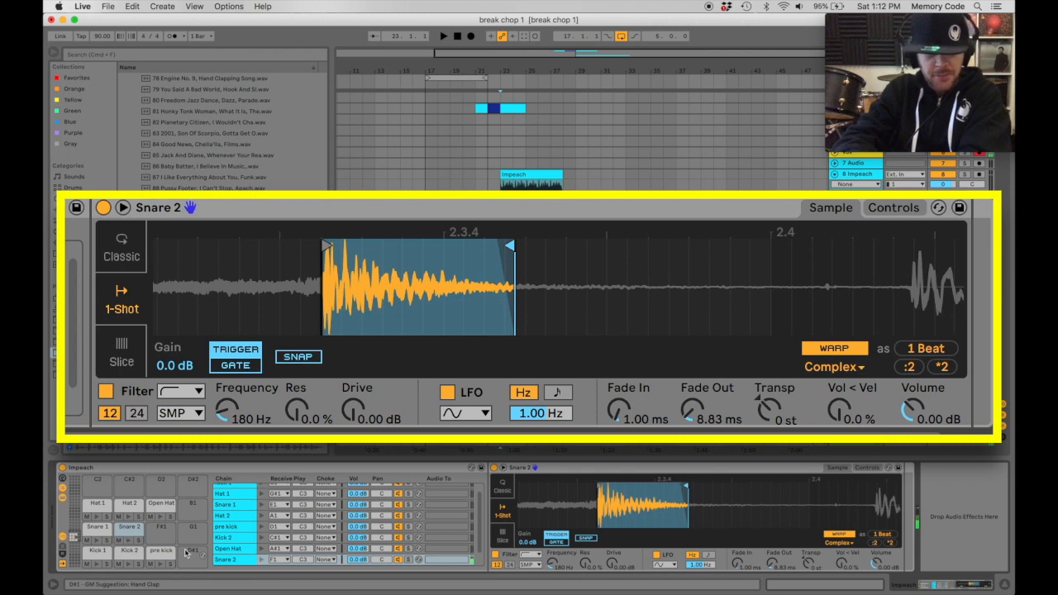
Duplicate the Kick 1 pad onto the empty C2 pad and rename the copy crackle
click(96, 552)
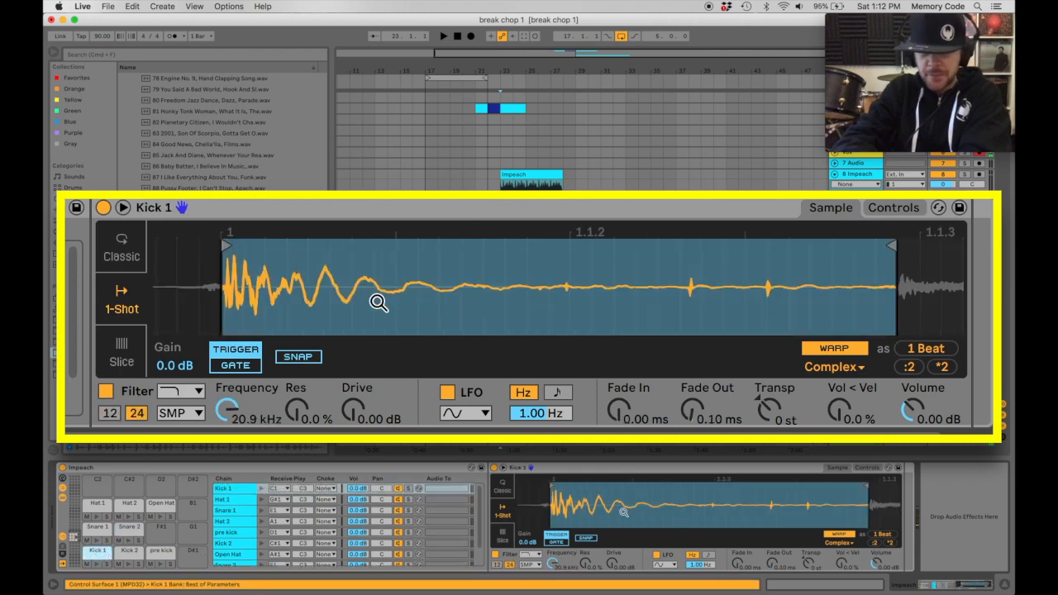
drag(587, 514, 587, 502)
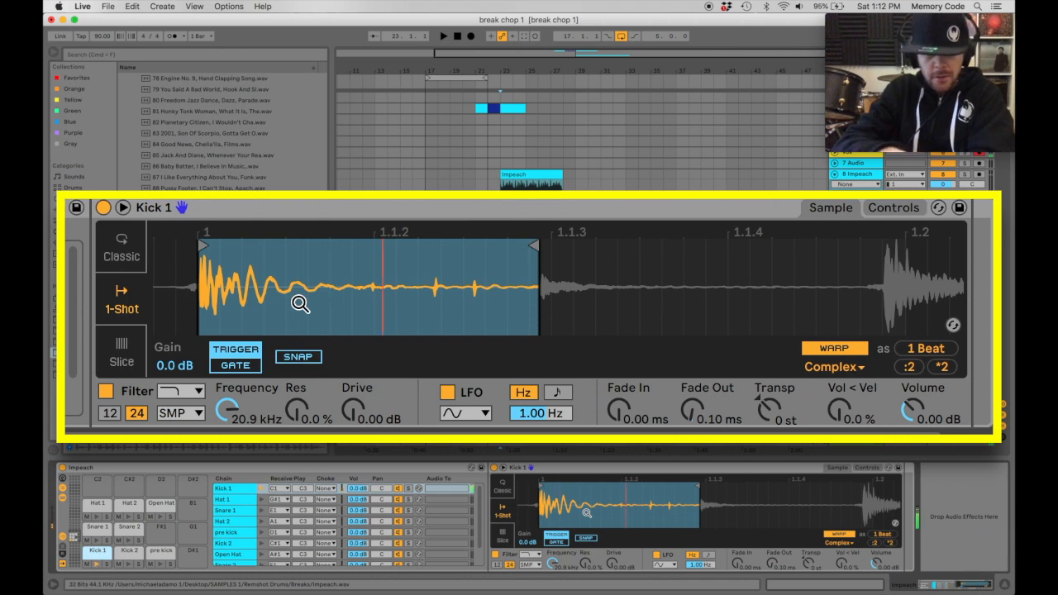
mouse_move(421, 289)
mouse_down()
mouse_move(421, 303)
mouse_move(406, 288)
mouse_up()
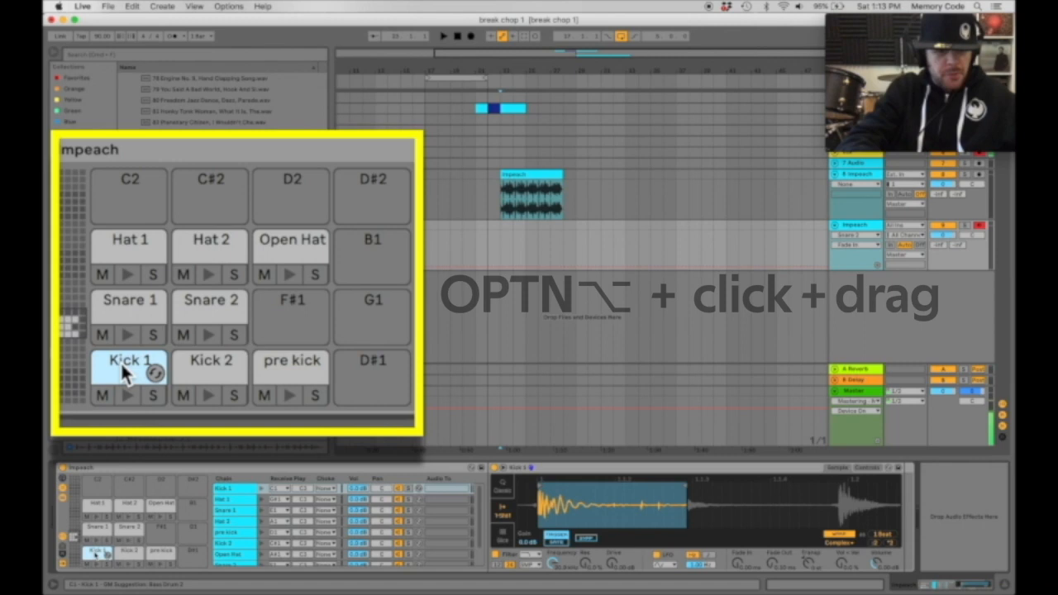
drag(117, 365, 123, 197)
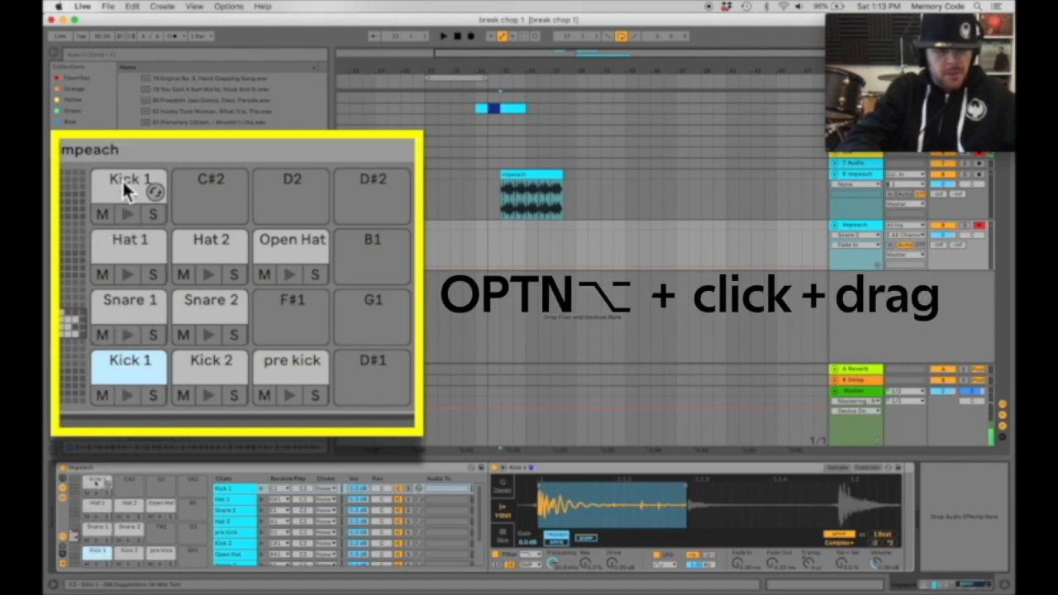
click(123, 185)
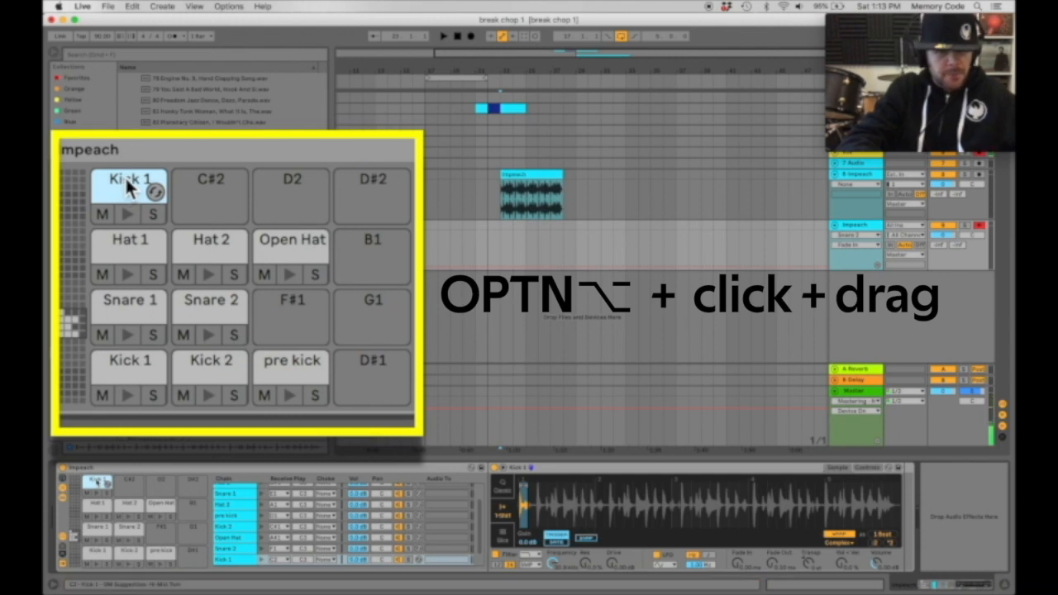
key(super+r)
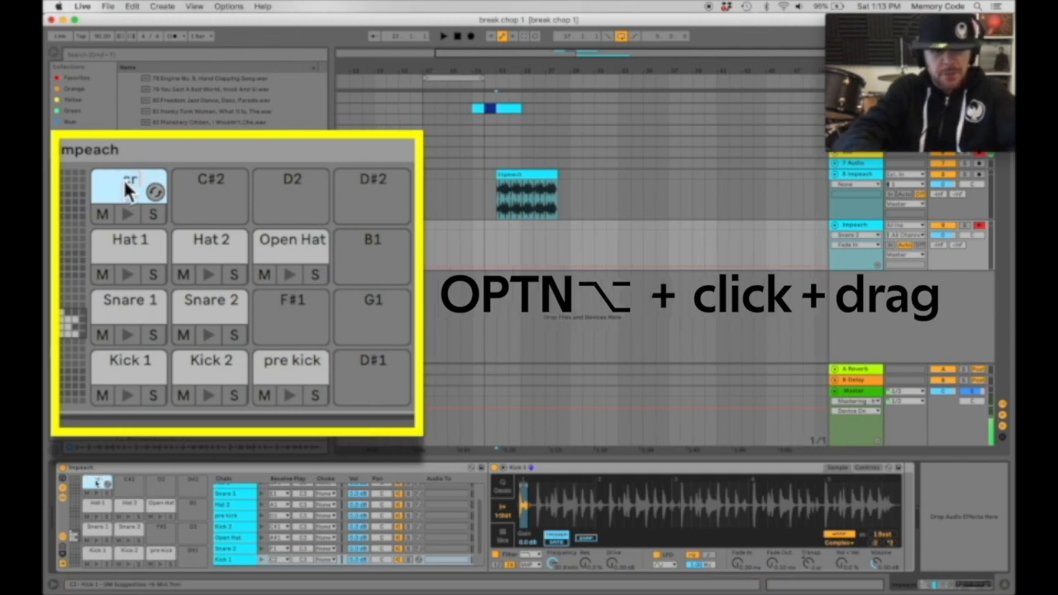
text(crackle)
key(Return)
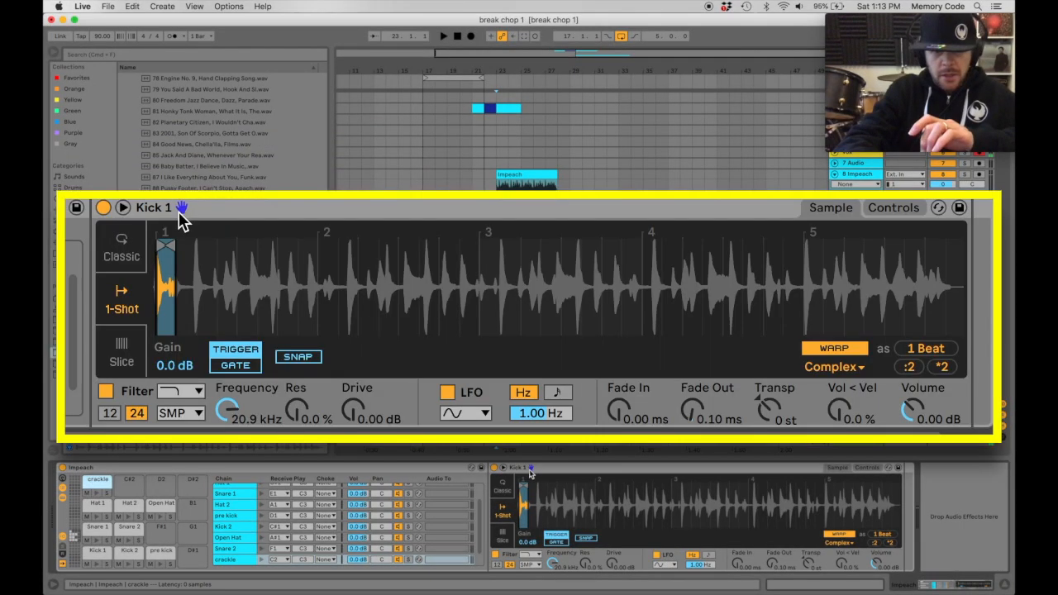
Rename the sampler device on the C2 pad as crackle
key(minus)
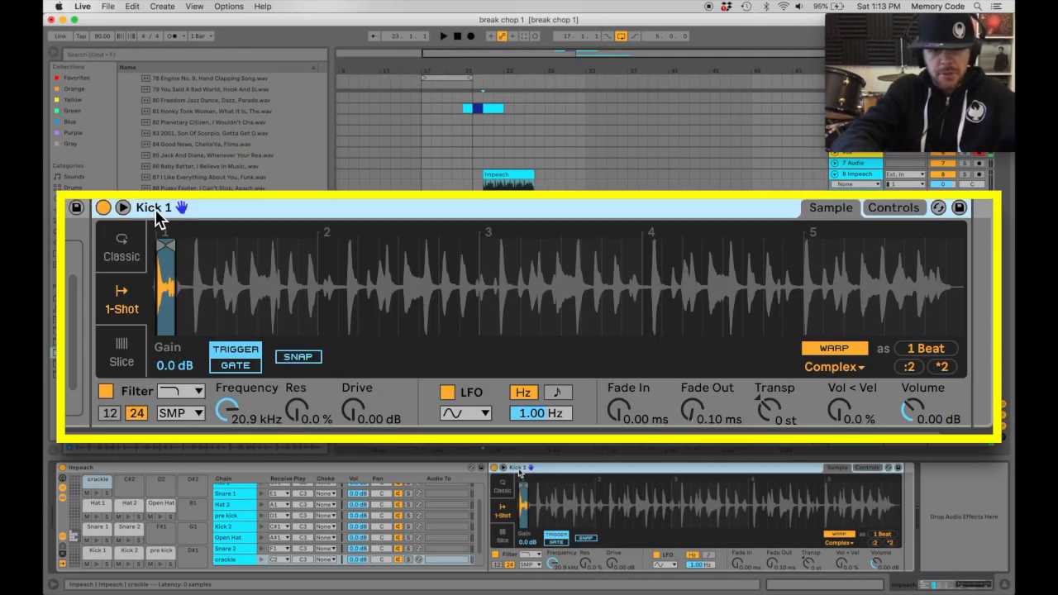
key(super+r)
text(crackle)
key(Return)
Trim the crackle sample to the pops after the kick, with a 2.74 ms fade-in and a 10.6 ms fade-out
mouse_move(537, 506)
mouse_down()
mouse_move(539, 553)
mouse_move(520, 499)
mouse_up()
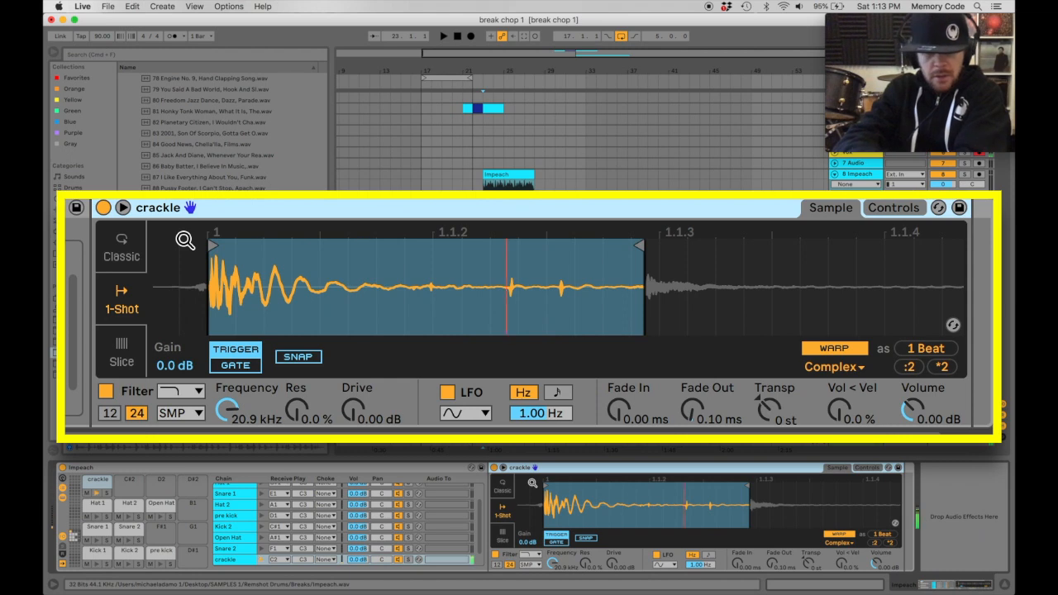
drag(210, 242, 425, 259)
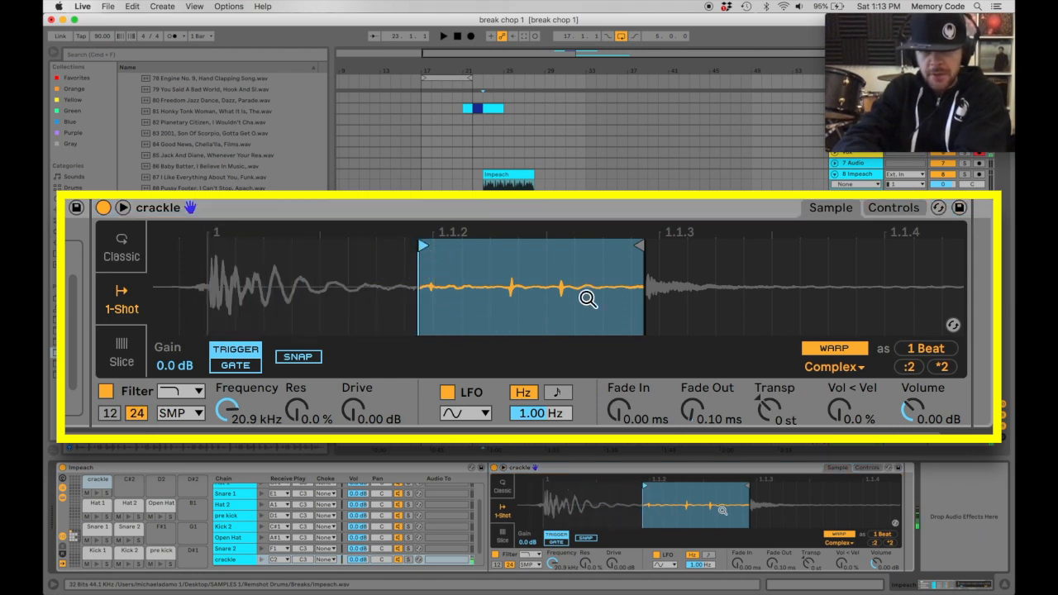
drag(638, 243, 636, 244)
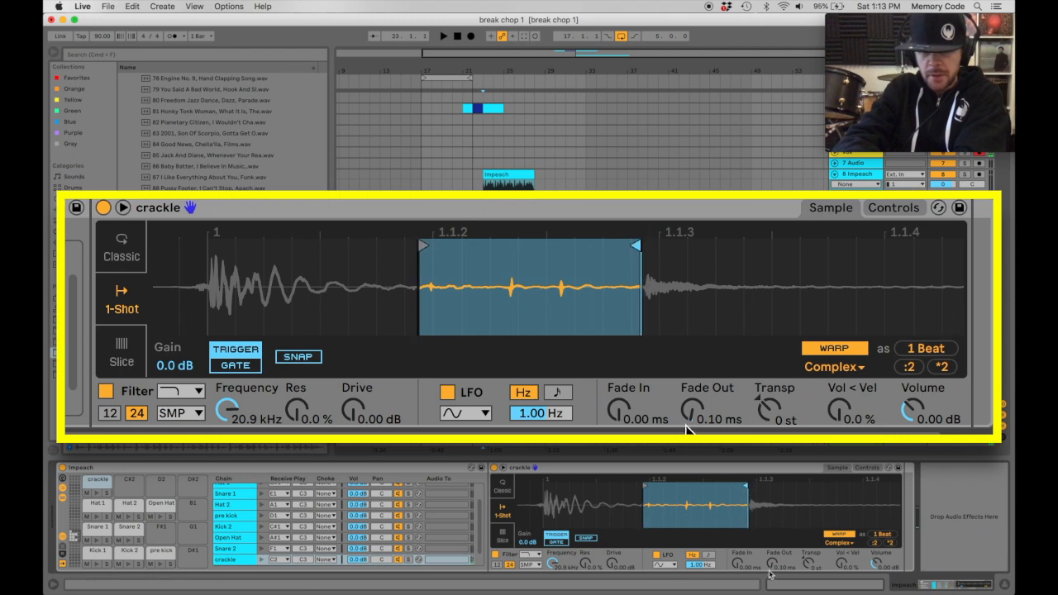
drag(688, 411, 688, 364)
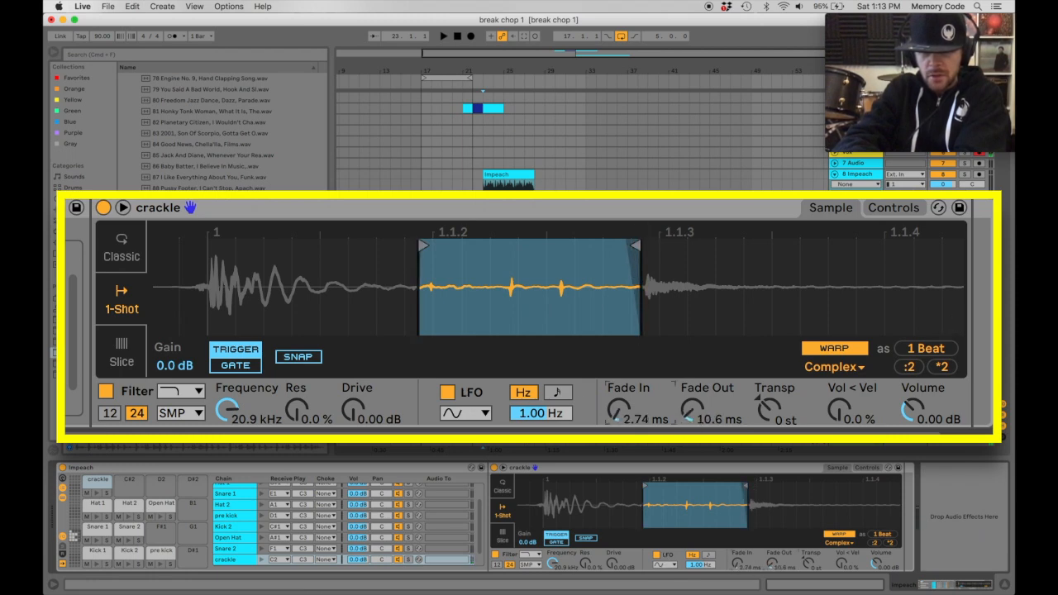
Switch the crackle sample's filter to high-pass with a 12 dB slope and set its frequency to 2000 Hz
click(114, 411)
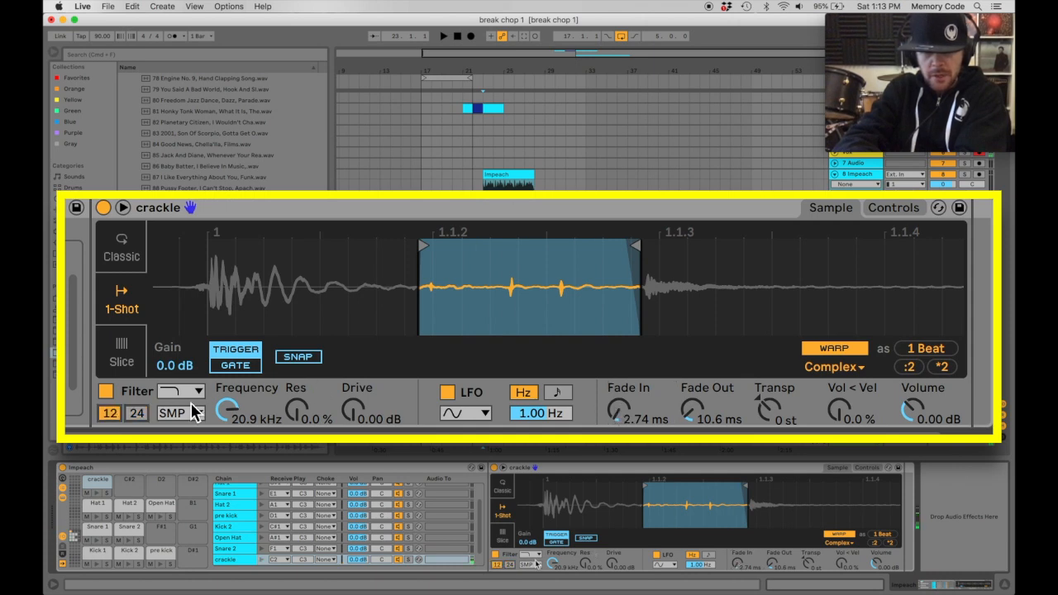
click(189, 394)
click(187, 423)
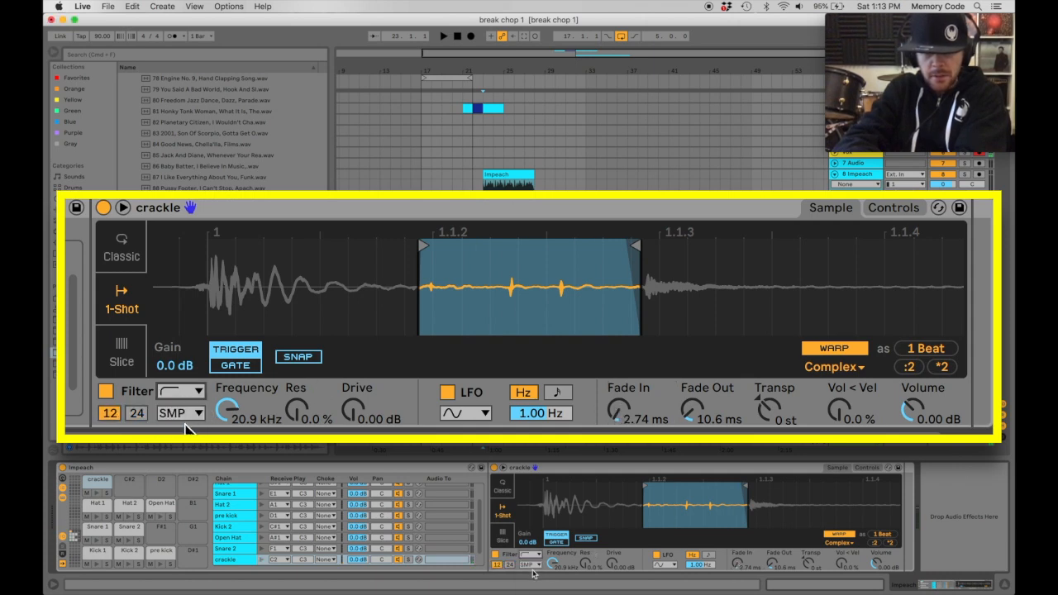
text(2000)
key(Return)
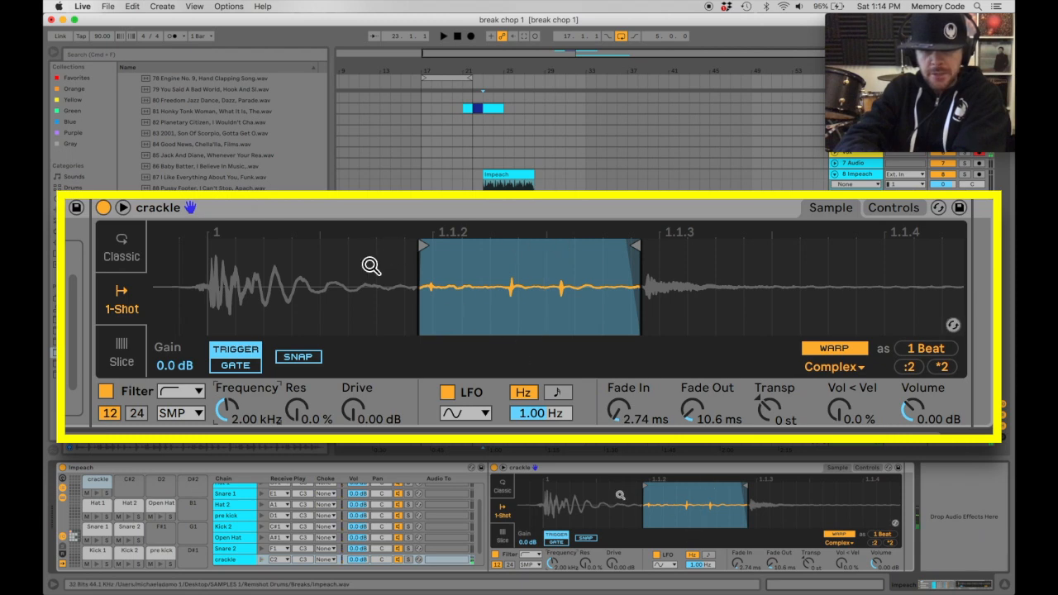
Shorten the Kick 1 sample so it ends before the pops and compare it with the crackle pad
click(96, 556)
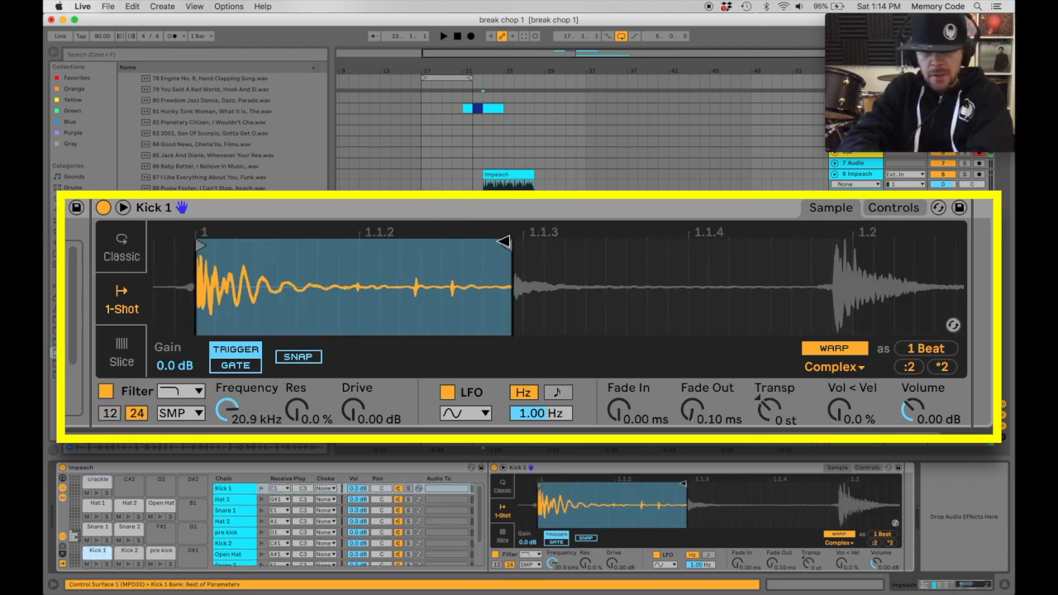
mouse_move(504, 242)
mouse_down()
mouse_move(345, 231)
mouse_move(345, 260)
mouse_up()
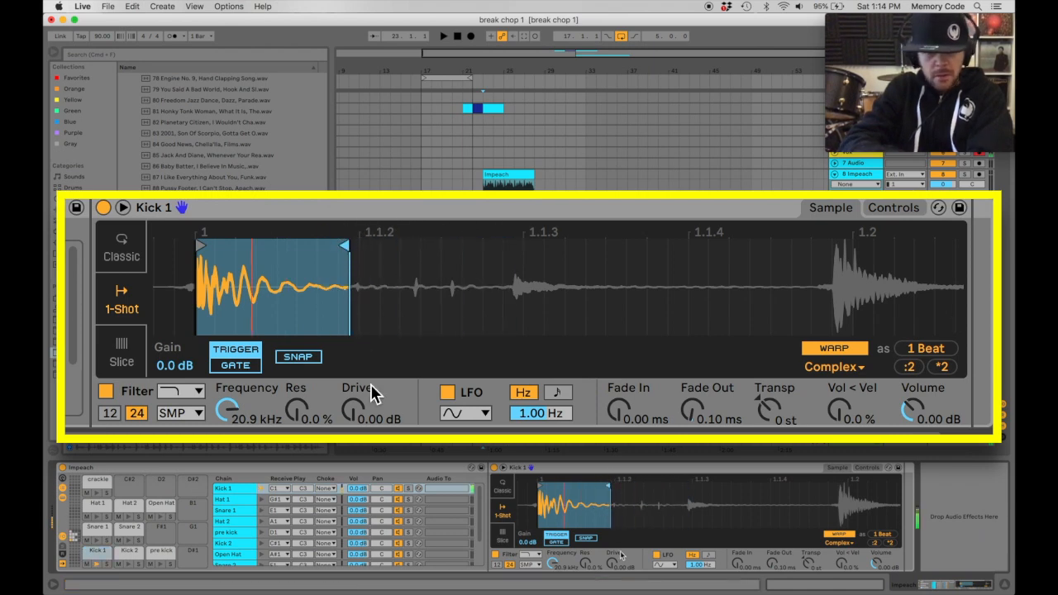
click(98, 482)
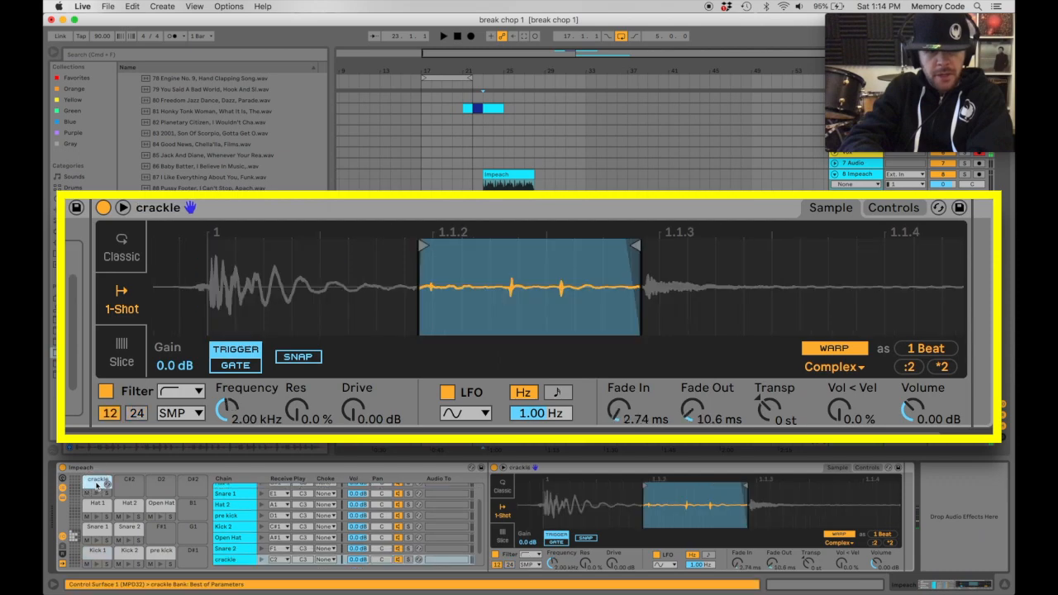
Set Kick 1's low-pass filter to a 12 dB slope and lower its frequency to 8.57 kHz
click(97, 553)
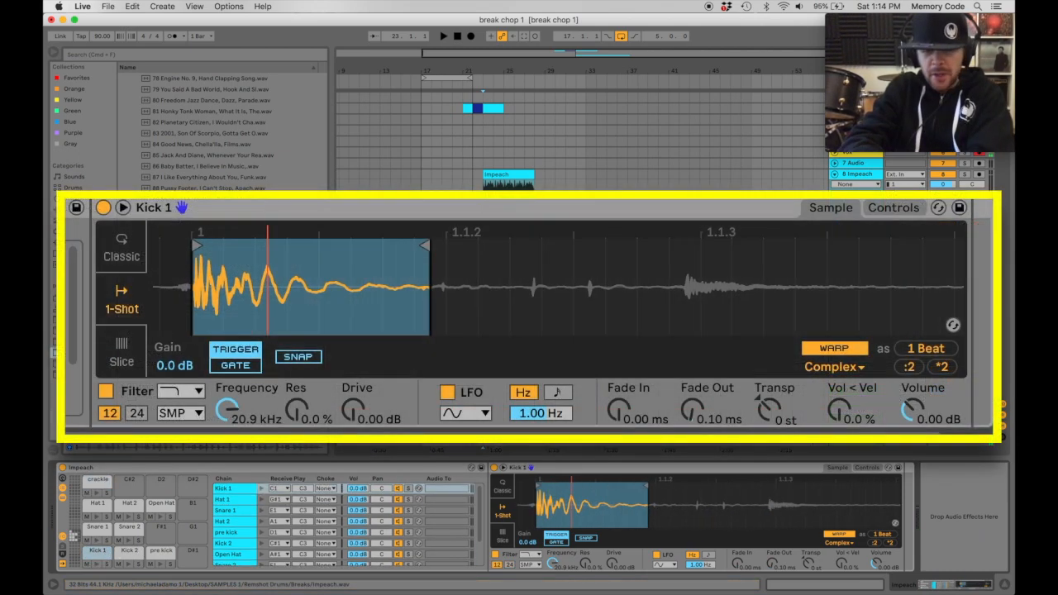
drag(573, 514, 578, 514)
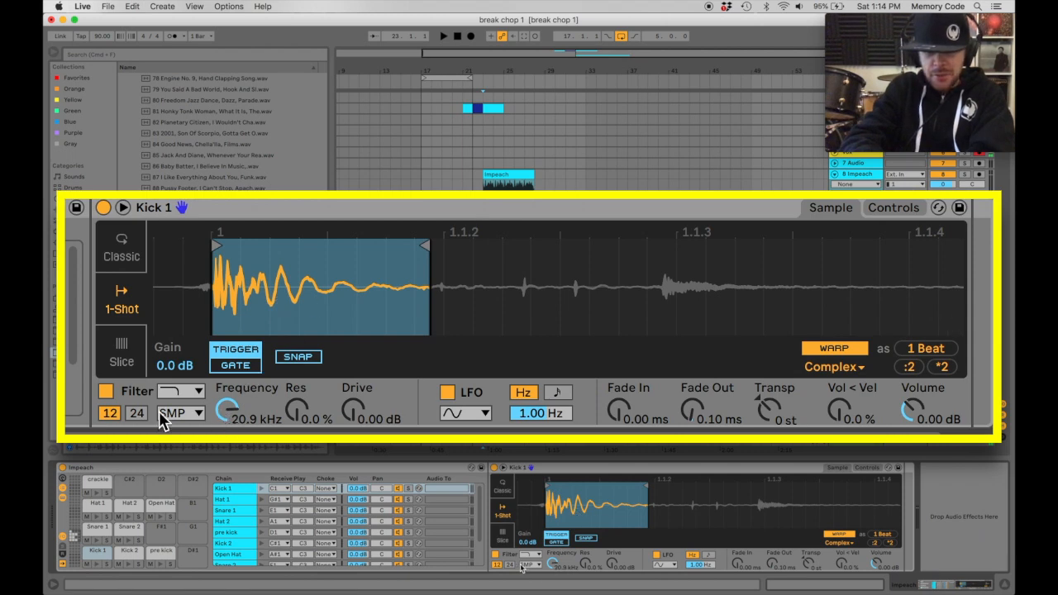
mouse_move(228, 410)
mouse_down()
mouse_move(228, 429)
mouse_move(230, 421)
mouse_up()
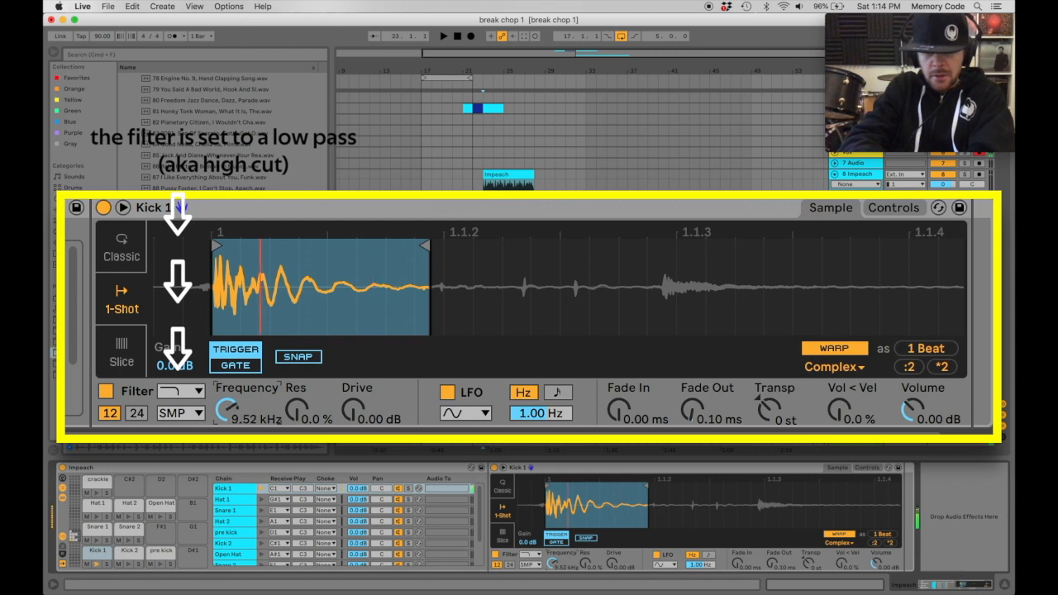
drag(232, 422, 231, 417)
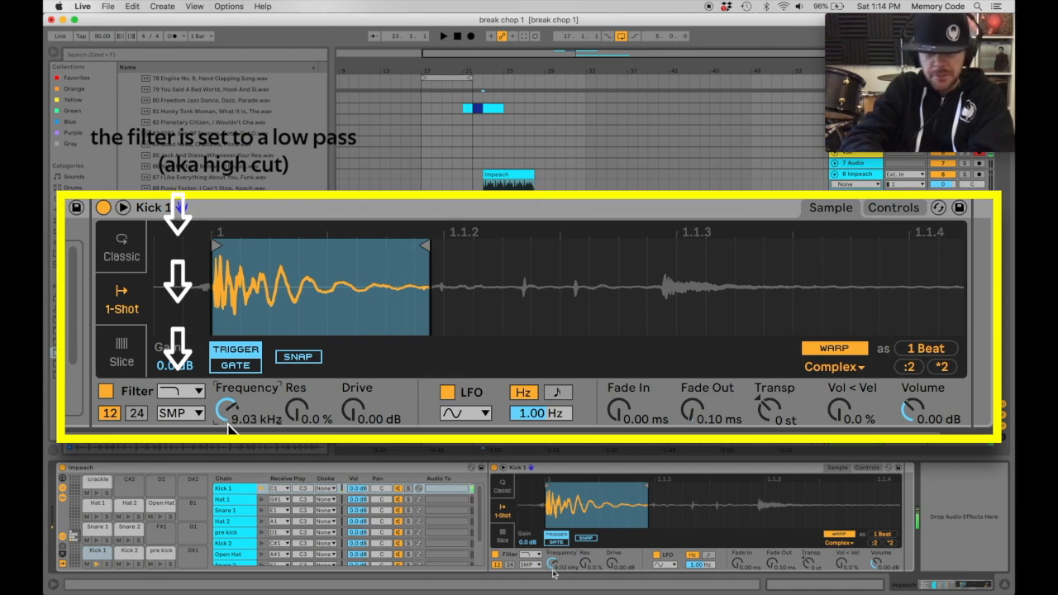
drag(223, 419, 224, 428)
Trim the end of Kick 1 a little more and set its fade-out to 8.00 ms
click(425, 249)
drag(425, 250, 417, 248)
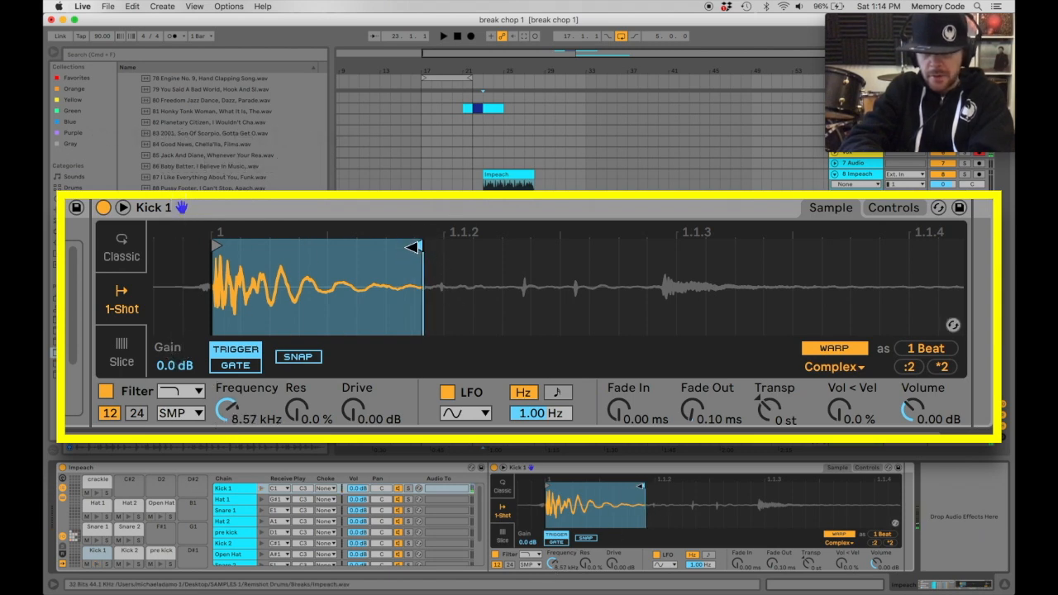
click(622, 413)
drag(692, 411, 692, 405)
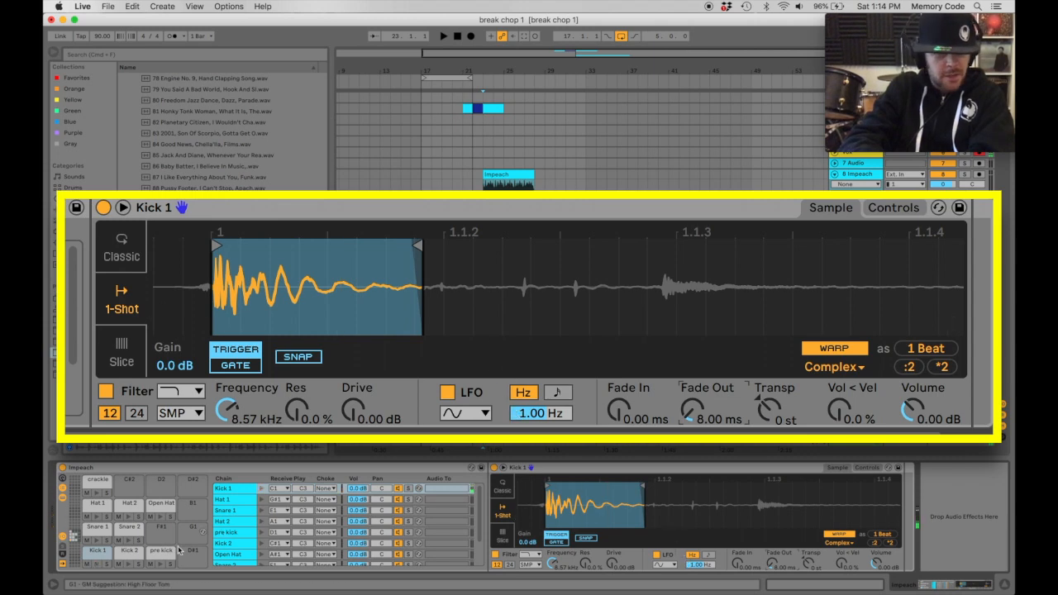
Shorten the Kick 2 sample so it ends early in the decay, cutting off the quiet tail
click(130, 551)
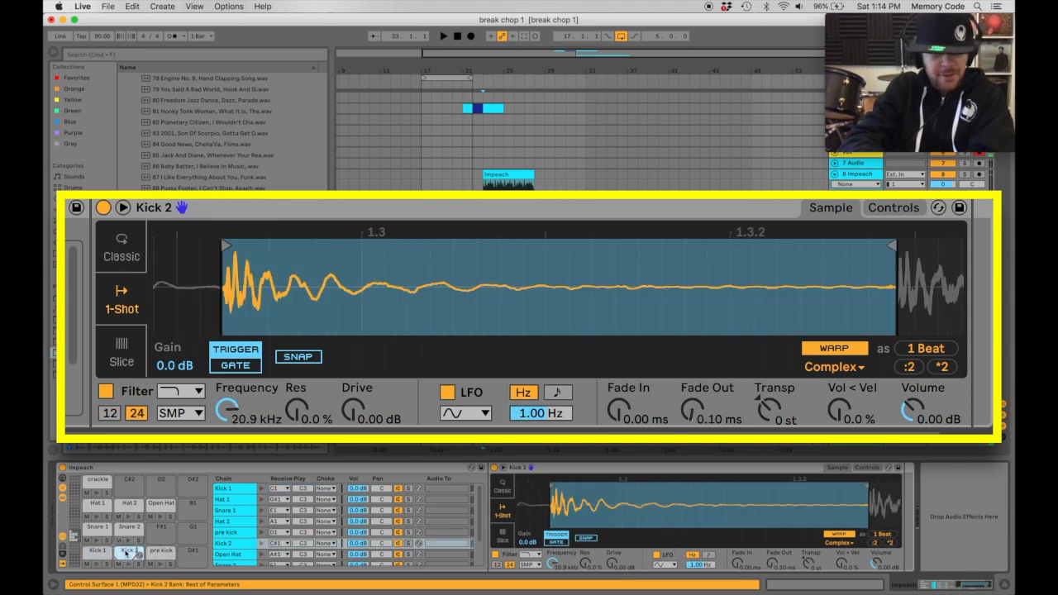
mouse_move(894, 245)
mouse_down()
mouse_move(421, 224)
mouse_move(425, 239)
mouse_up()
Set Kick 2's low-pass filter to a 12 dB slope at 4.34 kHz and adjust its fade-out
click(108, 414)
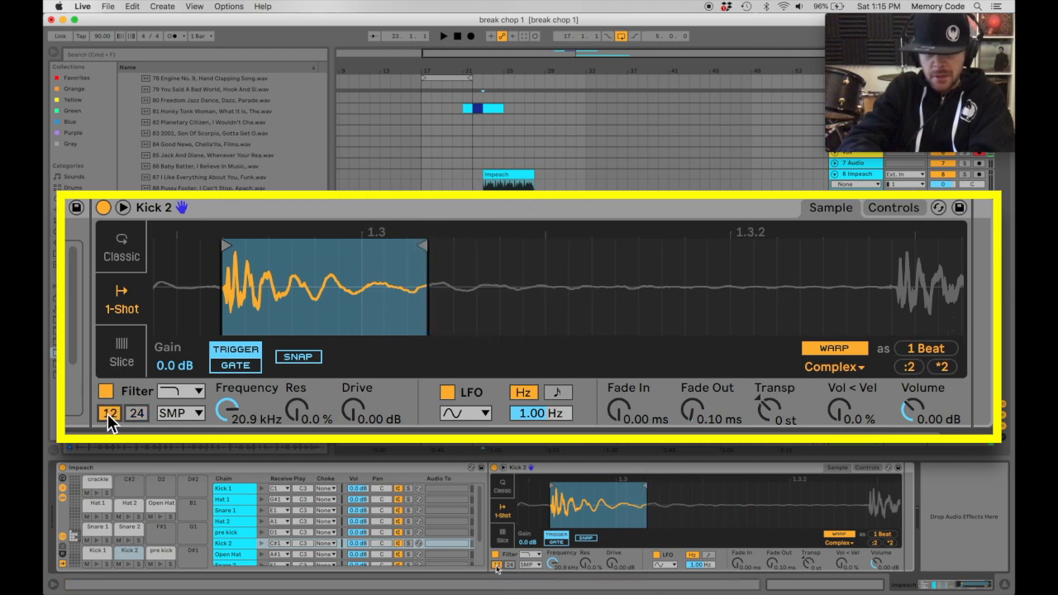
drag(227, 410, 226, 435)
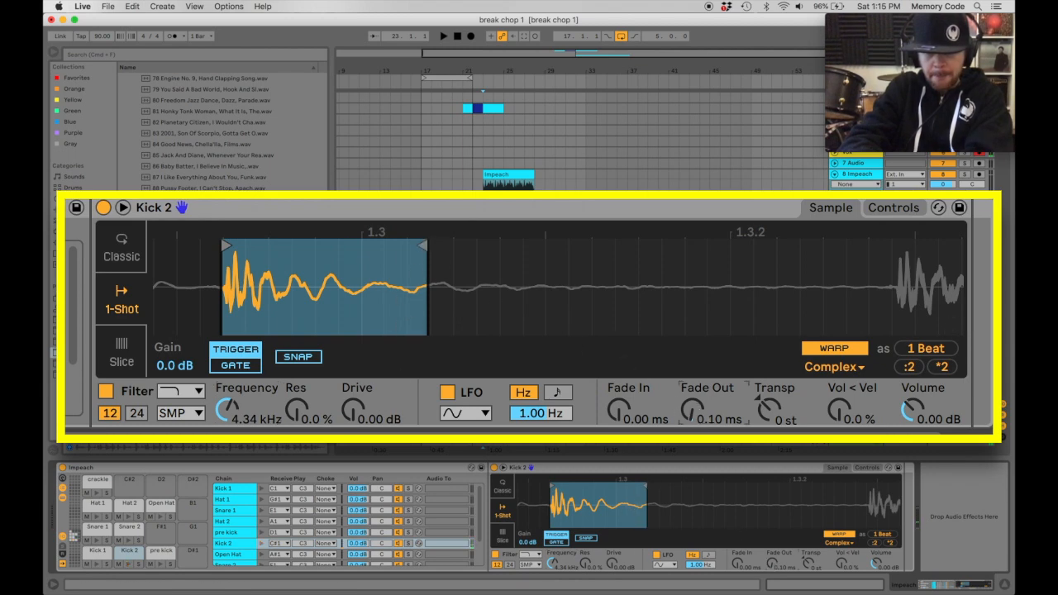
drag(772, 564, 772, 557)
Set the pre kick sample's low-pass filter to a 12 dB slope and lower its frequency to 4.12 kHz
click(161, 552)
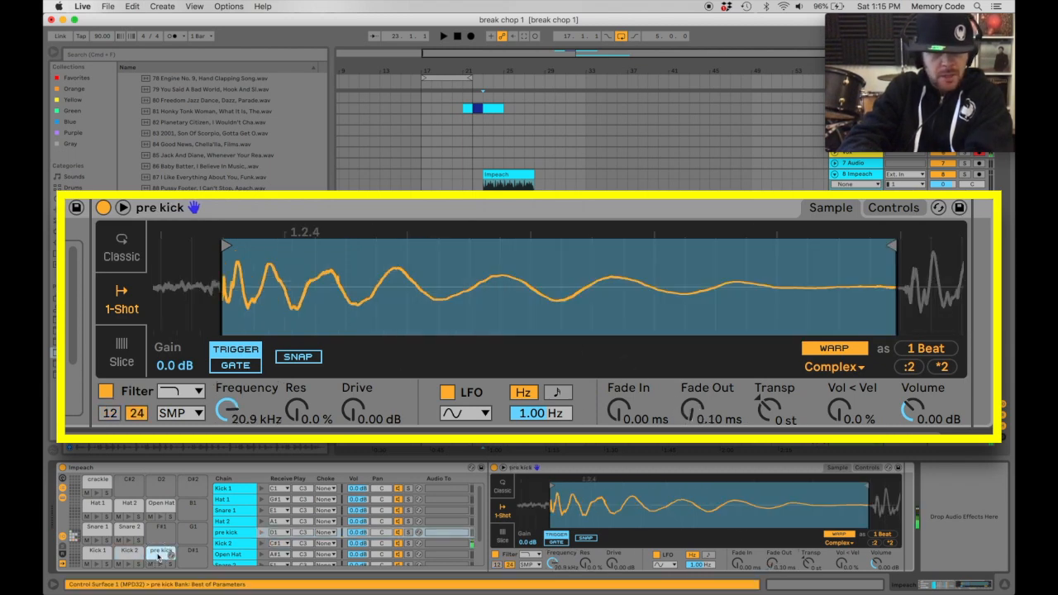
scroll(476, 281, down, 10)
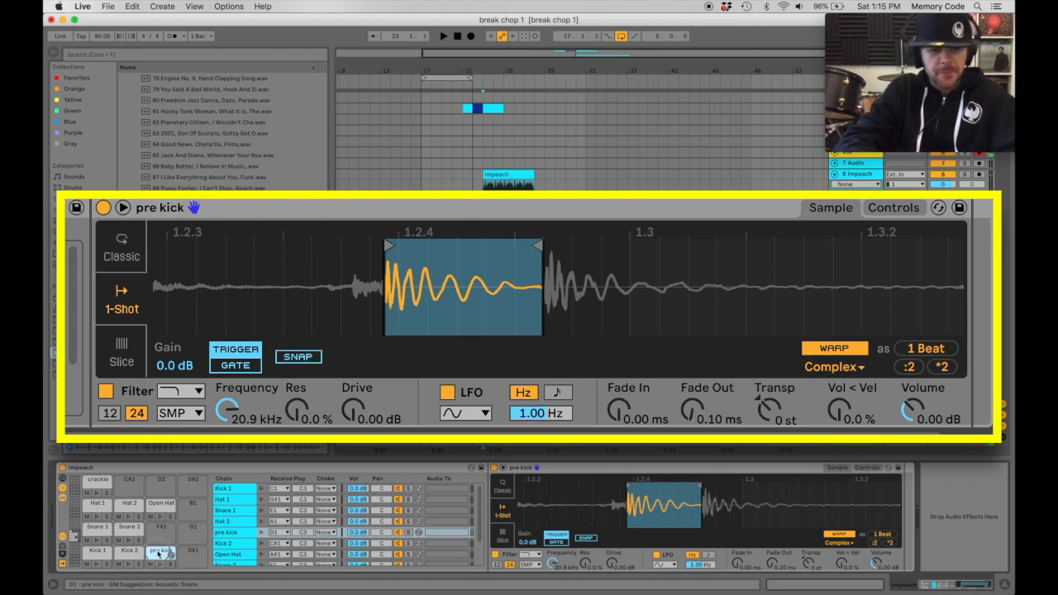
click(110, 414)
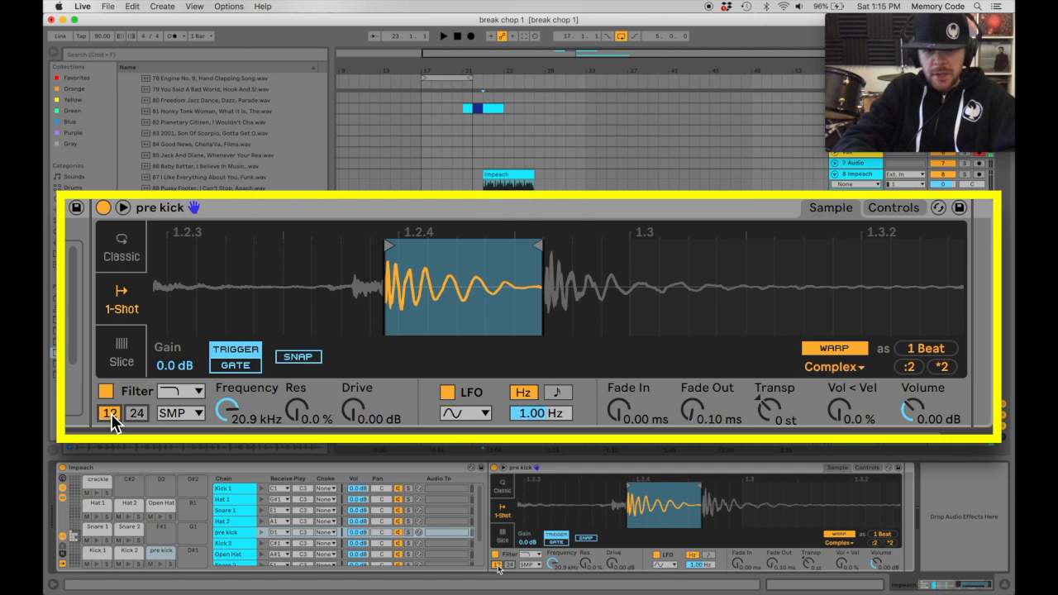
click(227, 422)
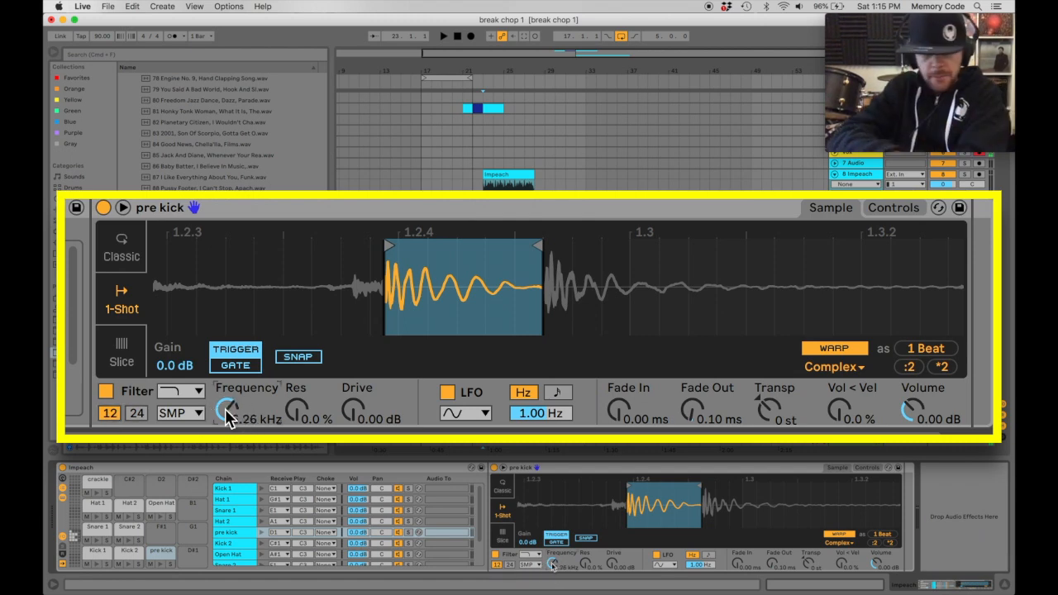
drag(226, 408, 226, 430)
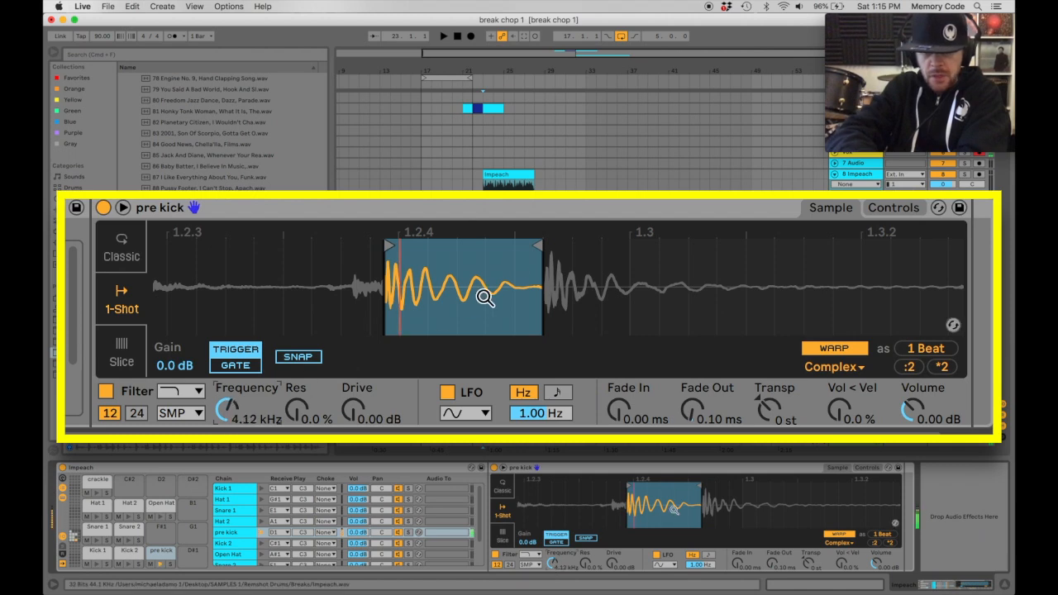
Set the pre kick's fade-out to 10.6 ms and trim the end of its sample slightly
click(700, 417)
mouse_move(693, 406)
mouse_down()
mouse_move(694, 389)
mouse_move(694, 406)
mouse_up()
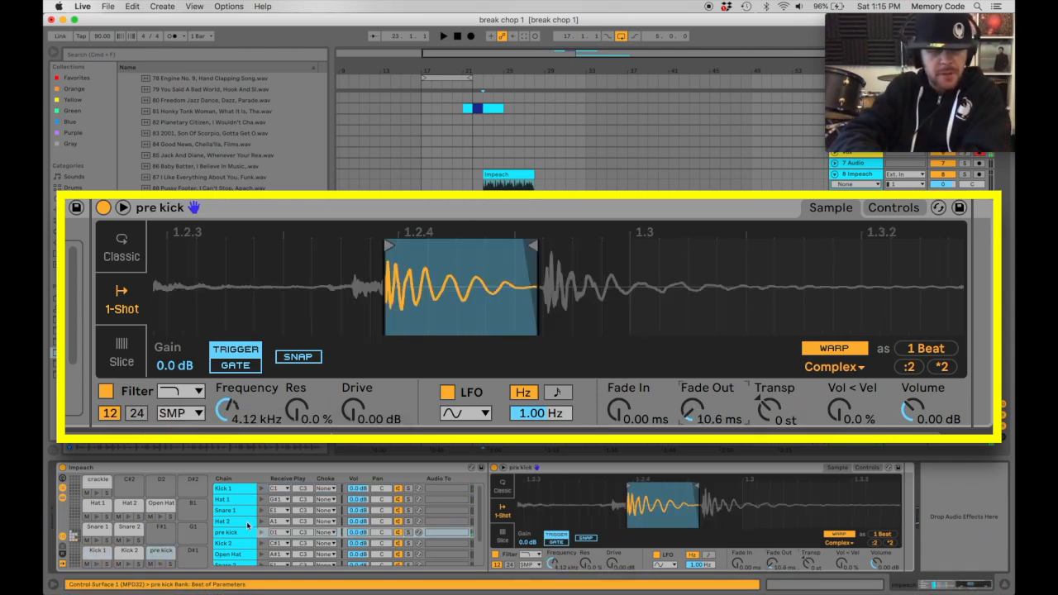
click(159, 553)
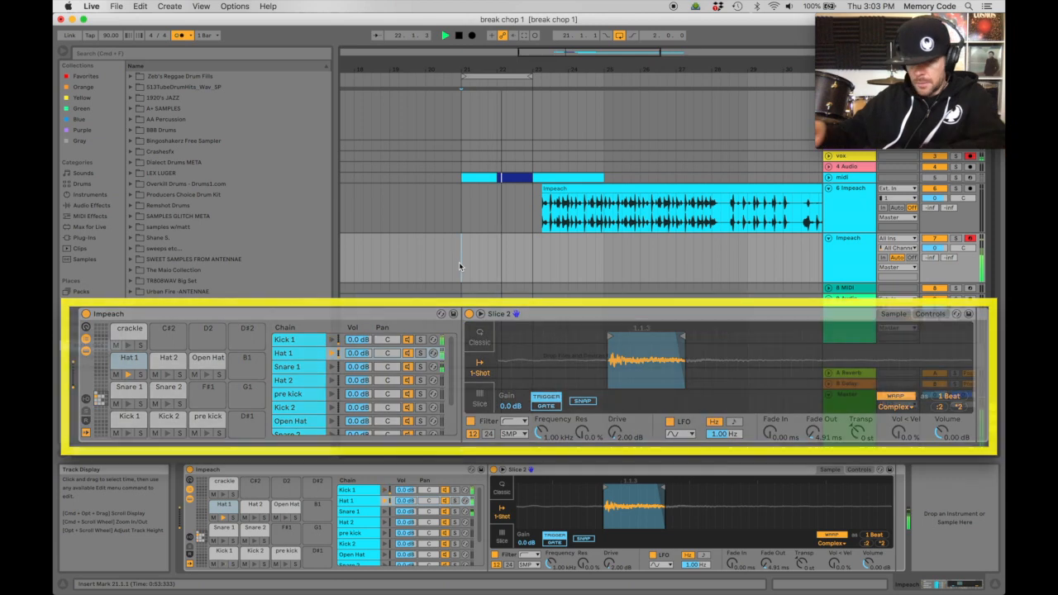
Record a drum pattern onto the Impeach drum rack track from bar 17 and select the four-bar clip
key(space)
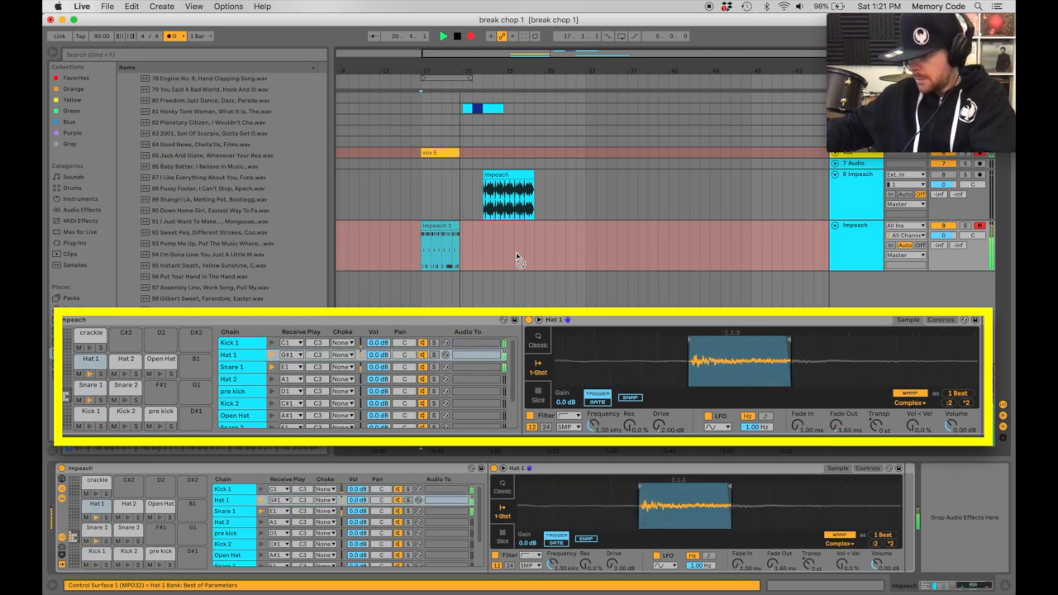
key(space)
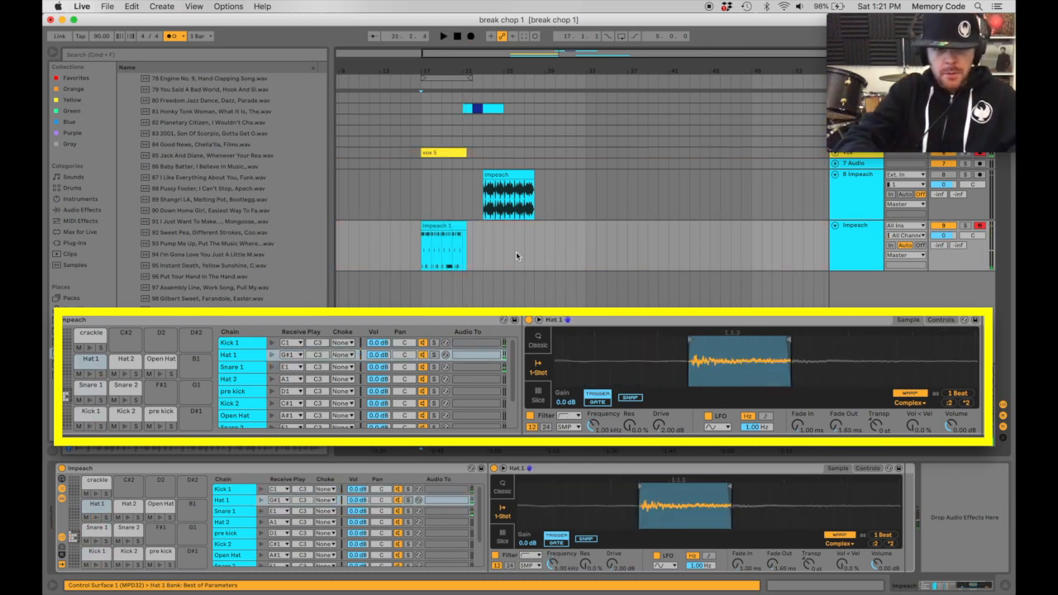
click(464, 237)
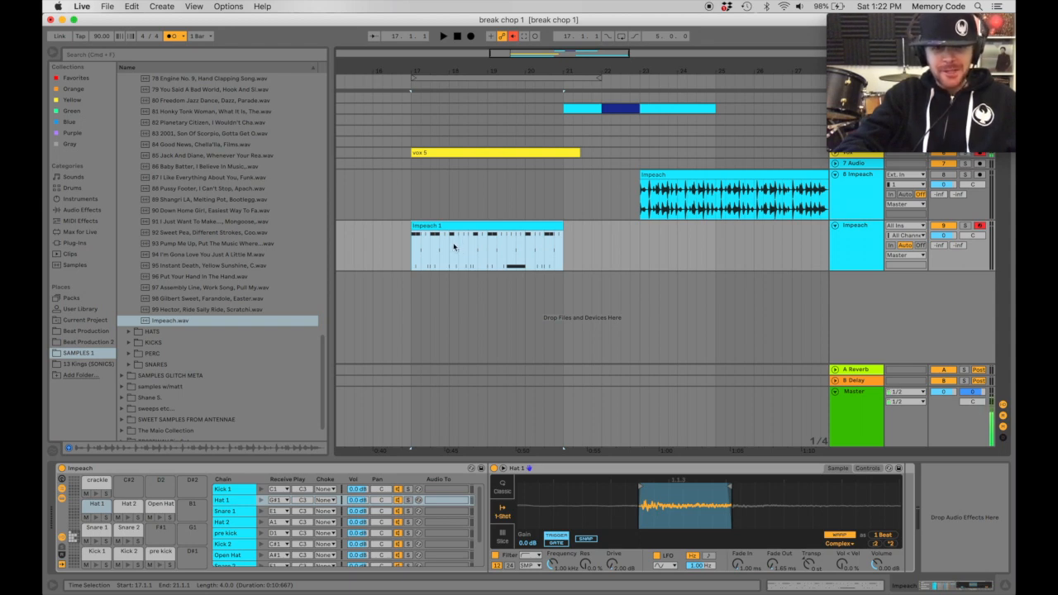
click(442, 224)
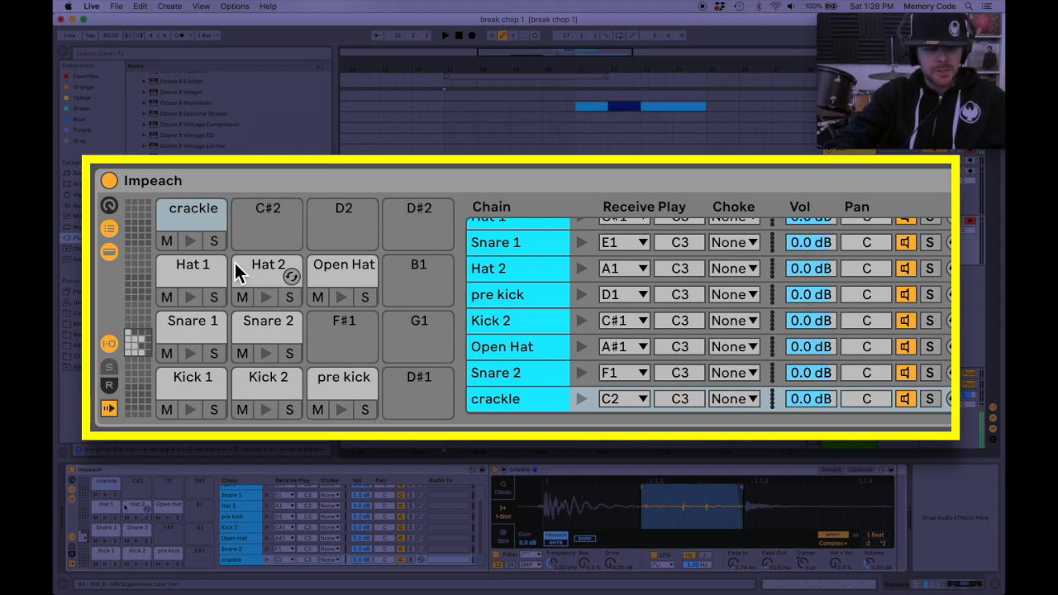
Set the Hat 1 chain's volume in the drum rack to -10 dB
click(190, 271)
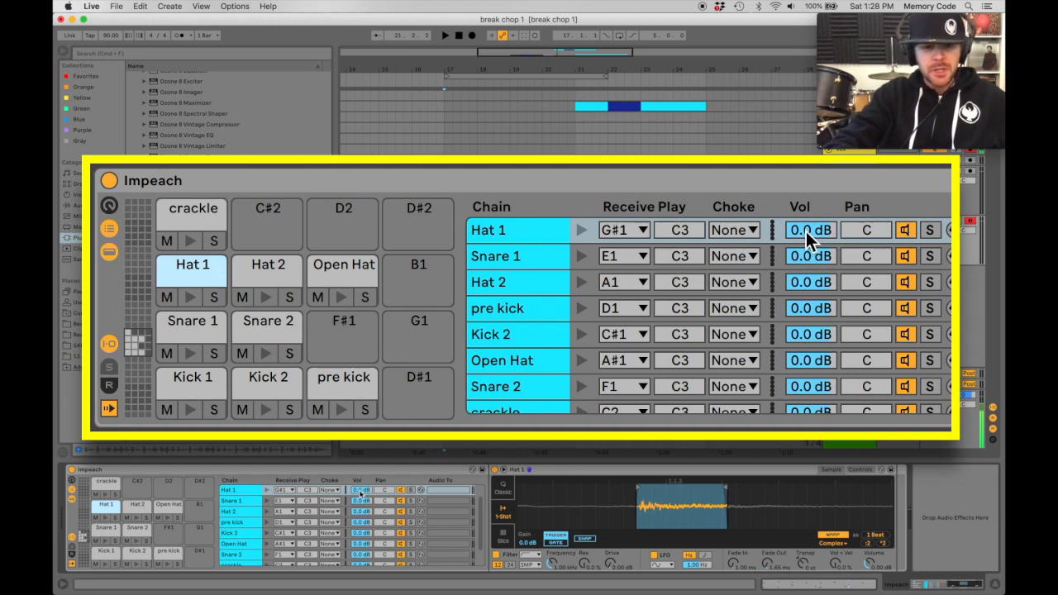
click(805, 231)
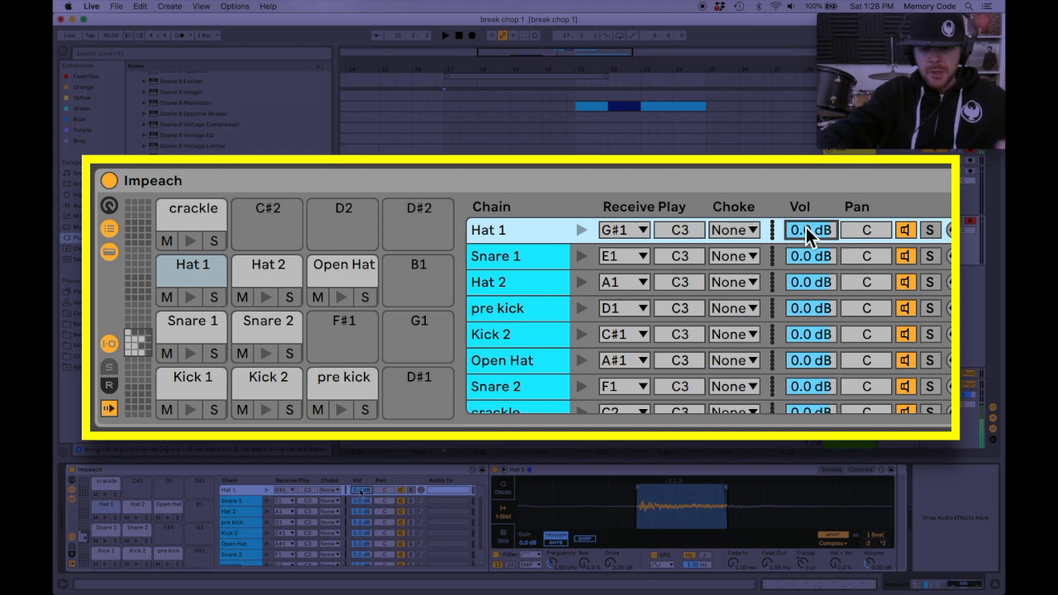
text(-10)
key(Return)
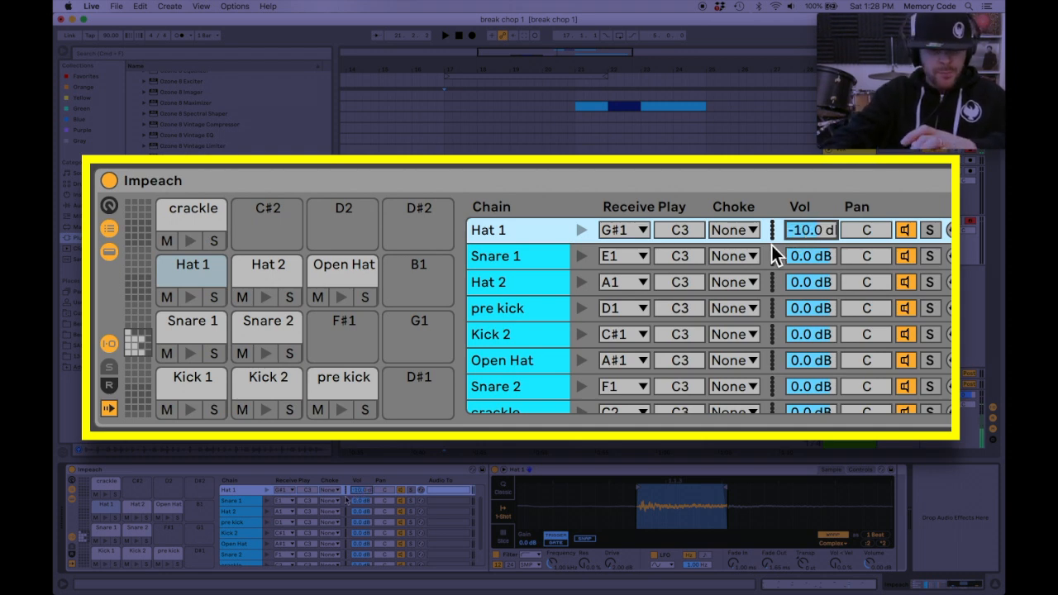
Set the Hat 2 chain's volume in the drum rack to -10 dB
click(268, 267)
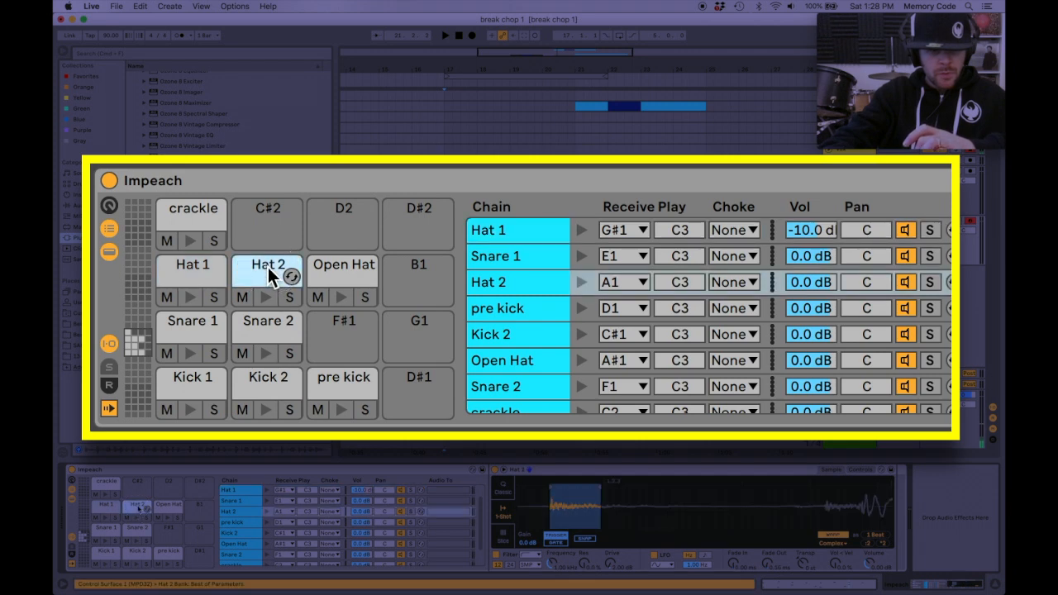
click(812, 282)
text(-1)
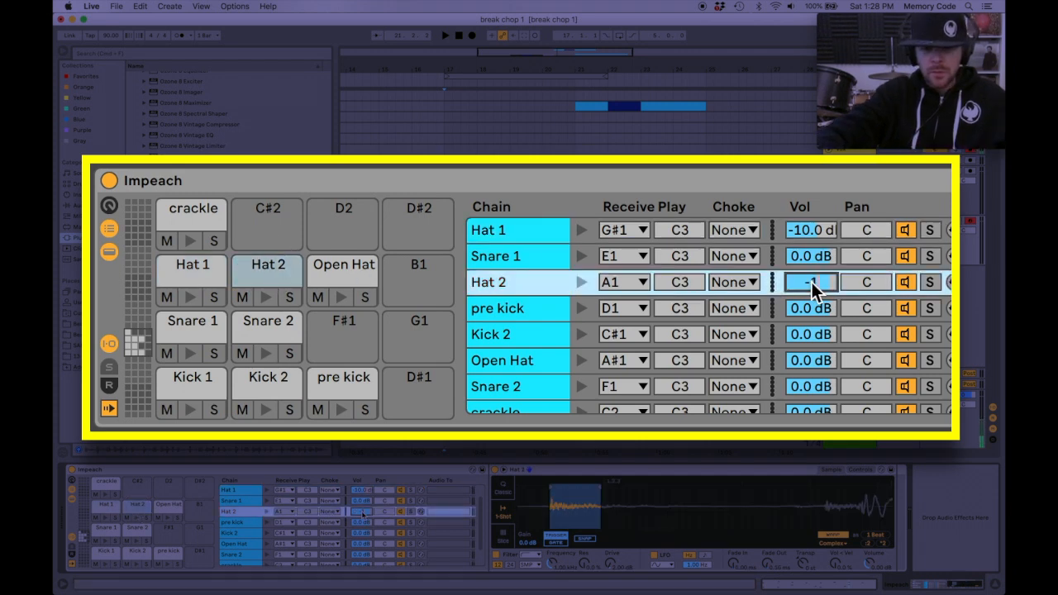
text(0)
key(Return)
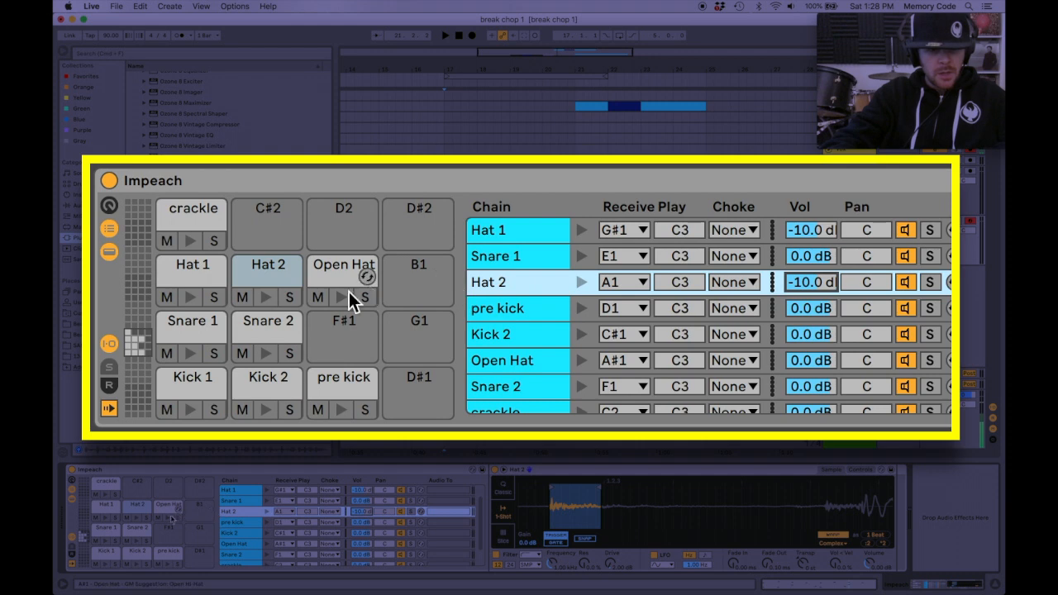
Audition the Open Hat pad and set its chain volume to -12 dB
click(342, 296)
click(330, 258)
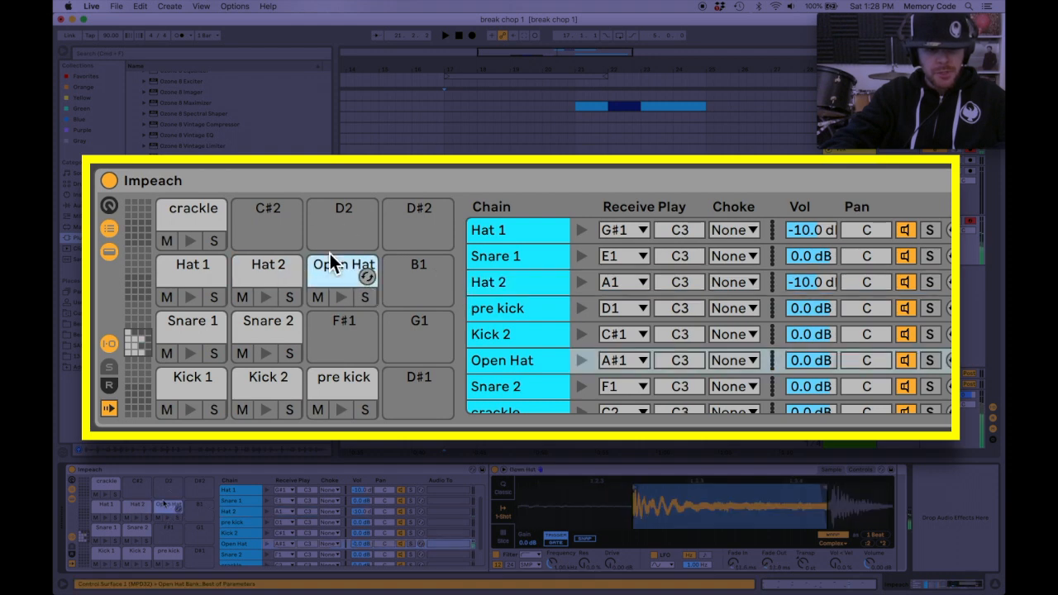
click(804, 360)
text(-12)
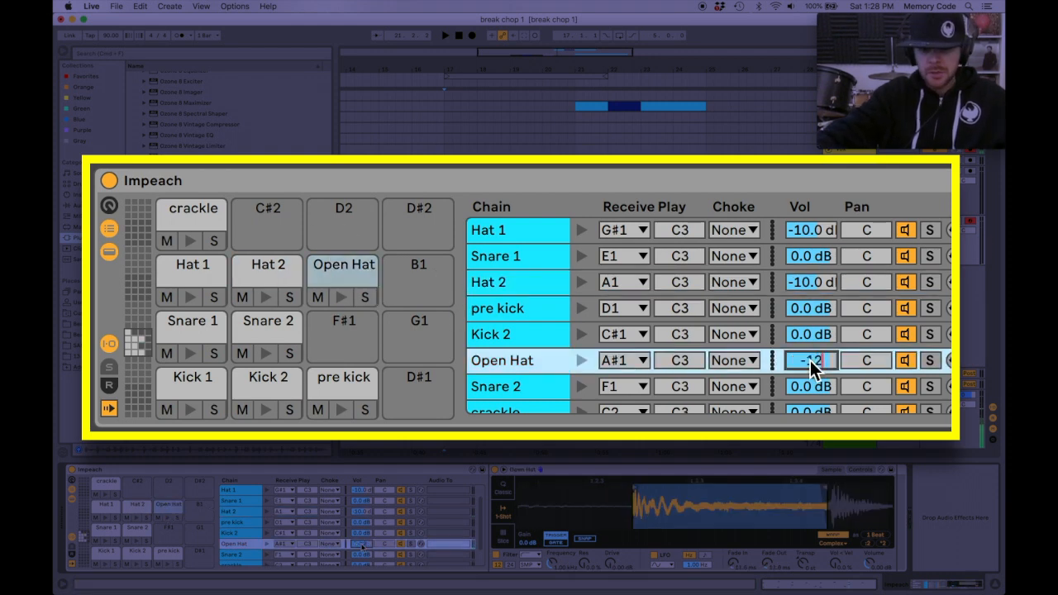
key(Return)
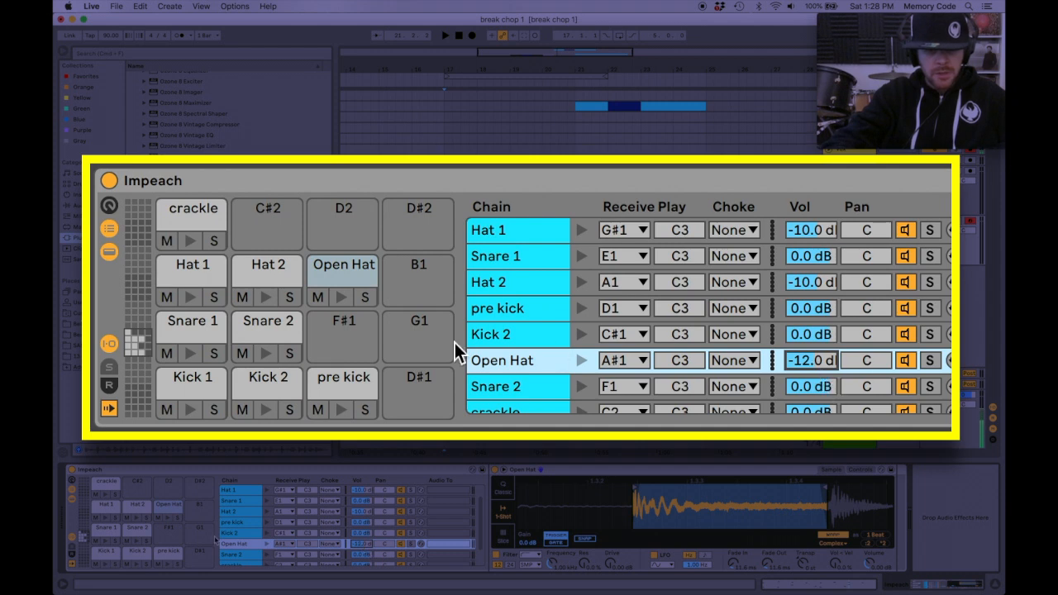
Lower the pre kick chain's volume in the drum rack to -7 dB
click(337, 381)
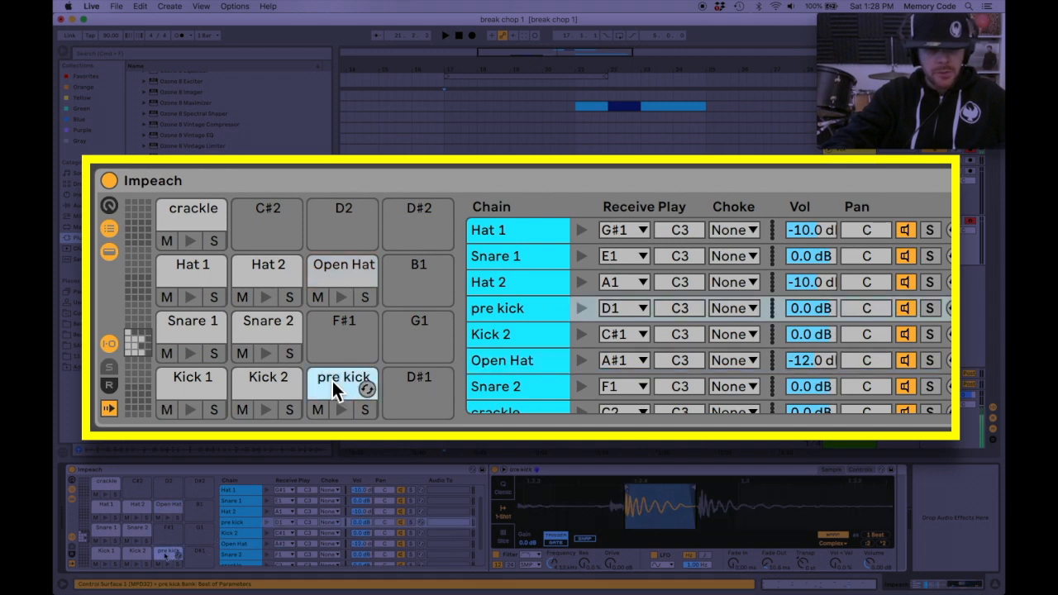
click(802, 309)
key(Down)
key(Down)
key(Down)
key(Down)
key(Down)
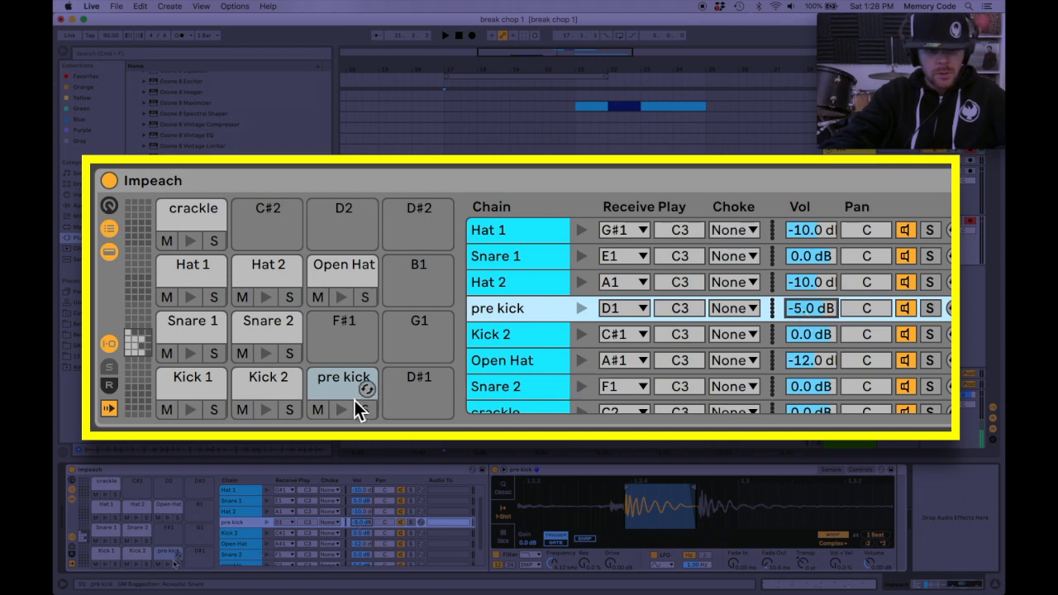
key(Down)
key(Down)
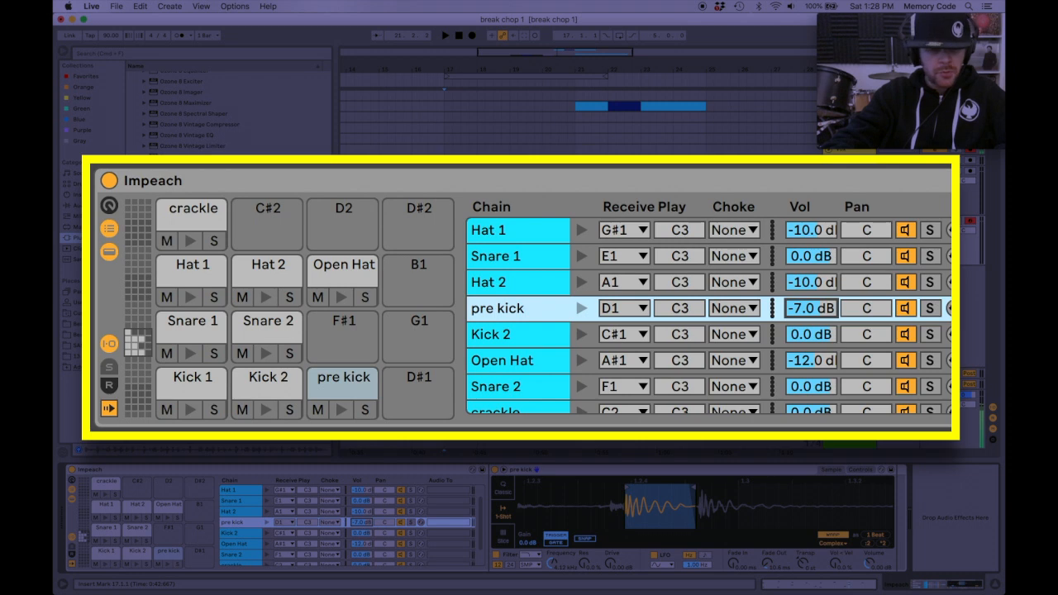
Play the arrangement from bar 17 to check the pad balance, and select the Impeach drum rack device
click(444, 107)
key(space)
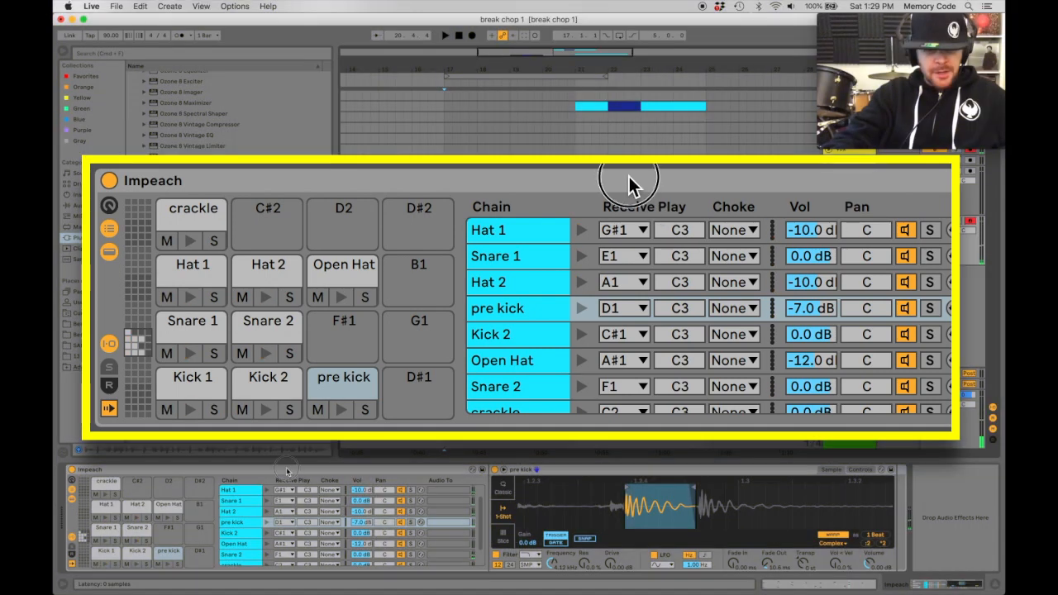
click(628, 176)
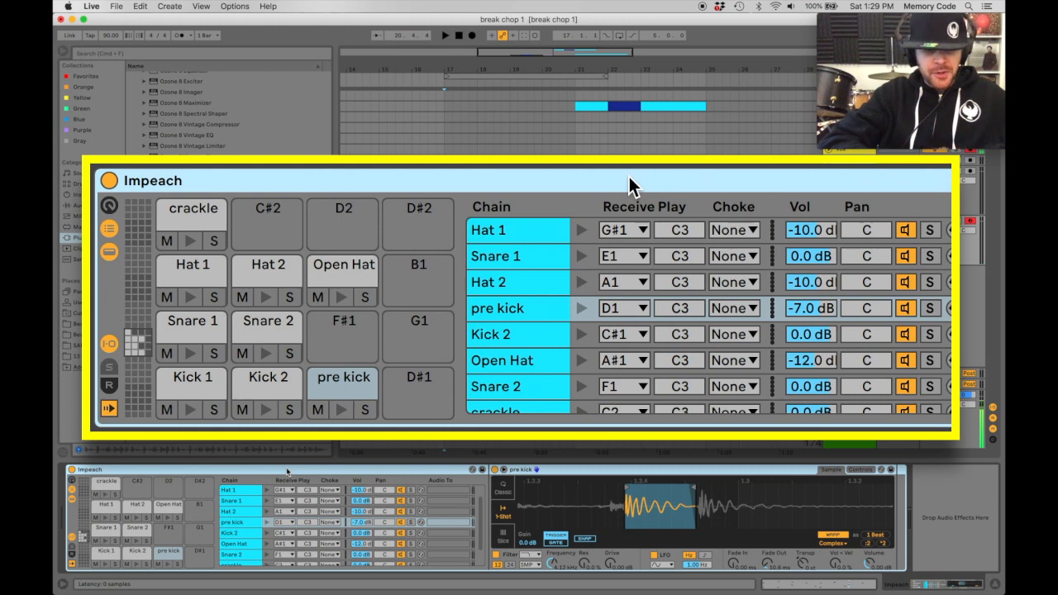